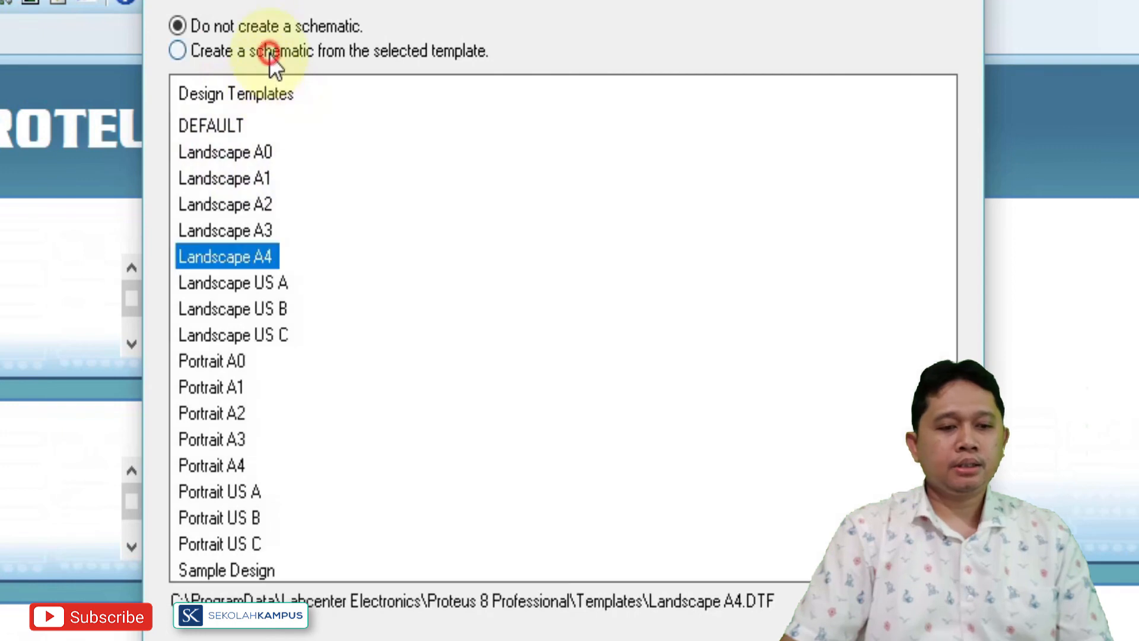
# Create the new project's schematic from the Landscape A4 template.
pyautogui.click(254, 230)
pyautogui.click(261, 204)
pyautogui.click(261, 178)
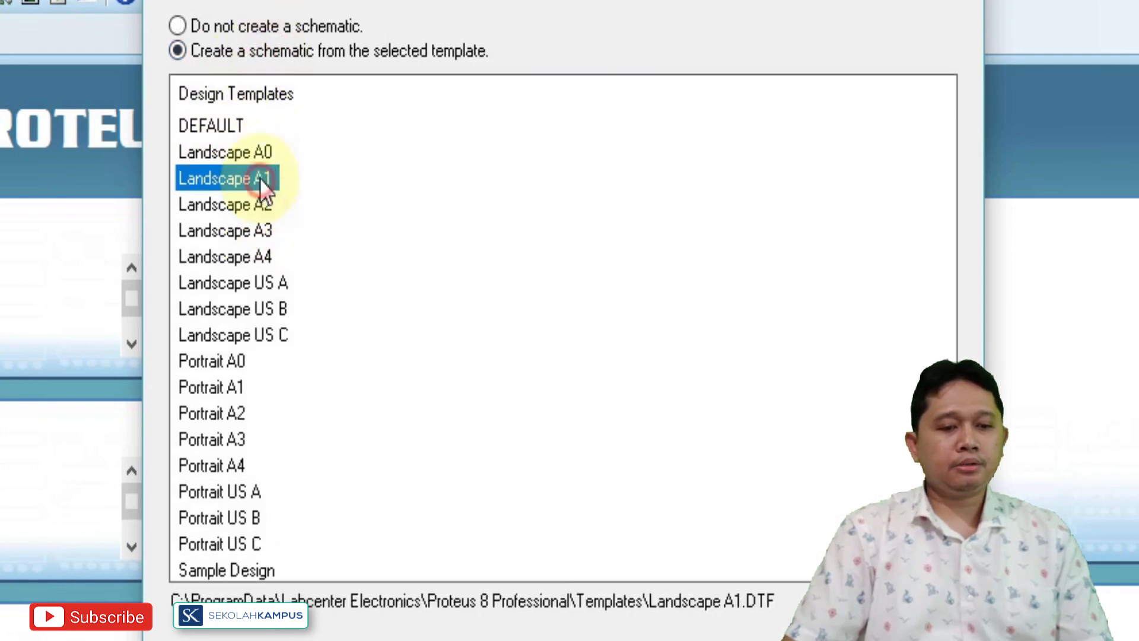
pyautogui.click(252, 258)
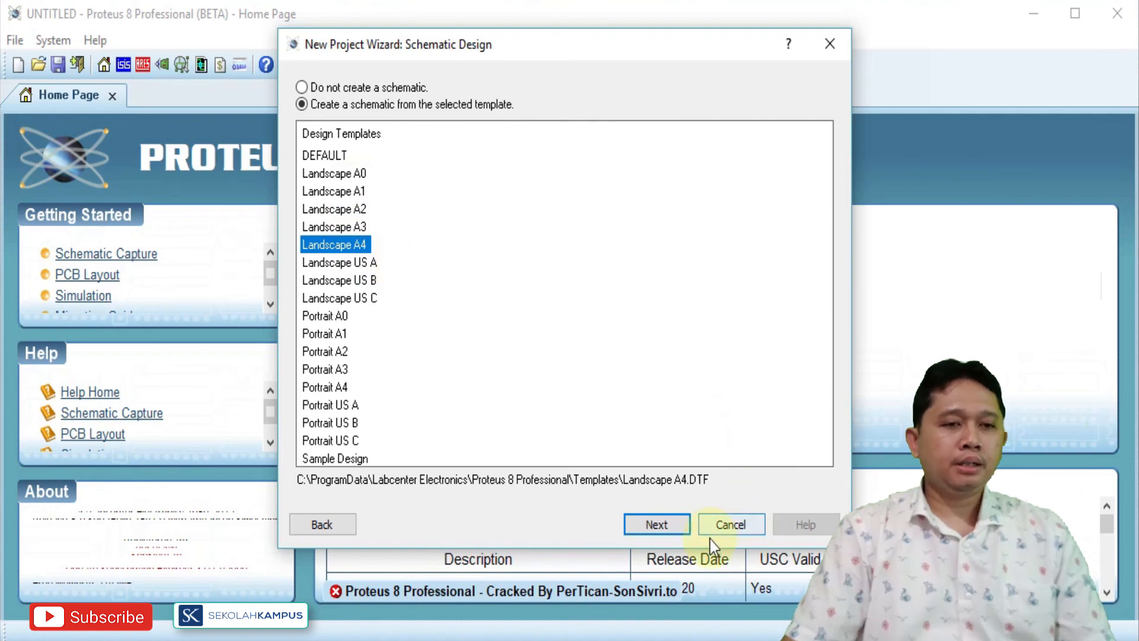
pyautogui.click(670, 529)
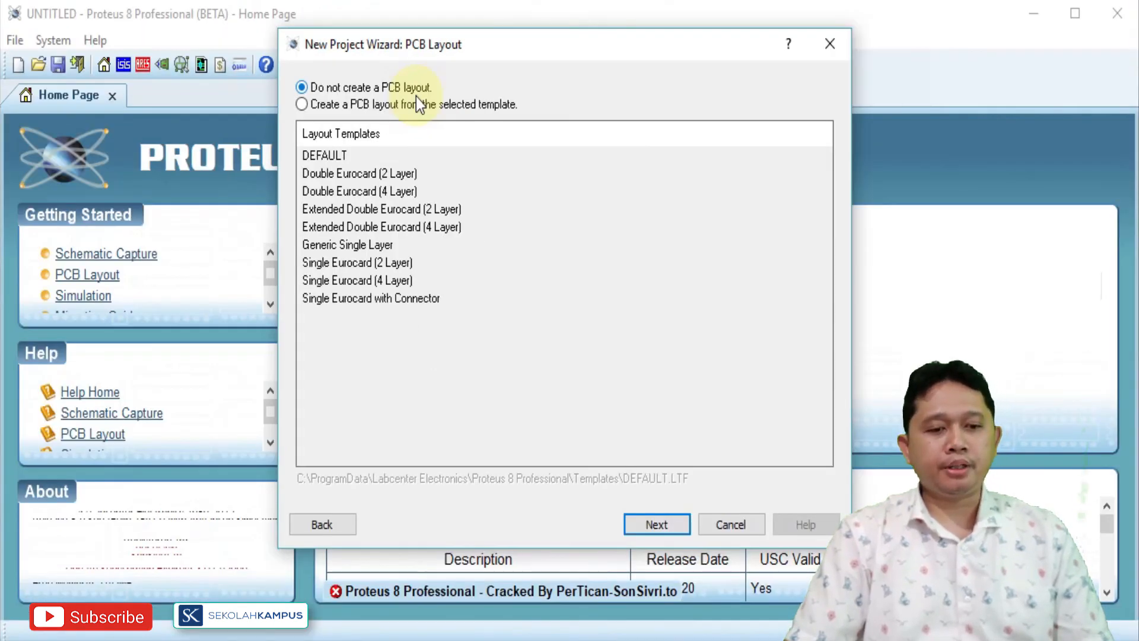
# Finish the new project without a PCB layout and without a firmware project.
pyautogui.click(653, 526)
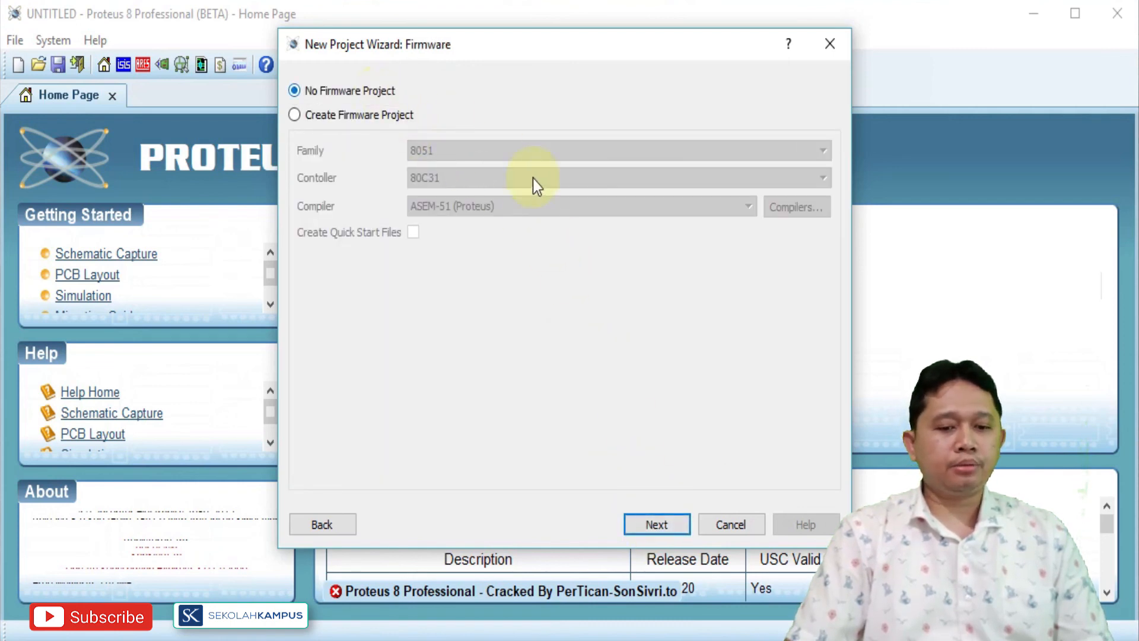
pyautogui.click(669, 531)
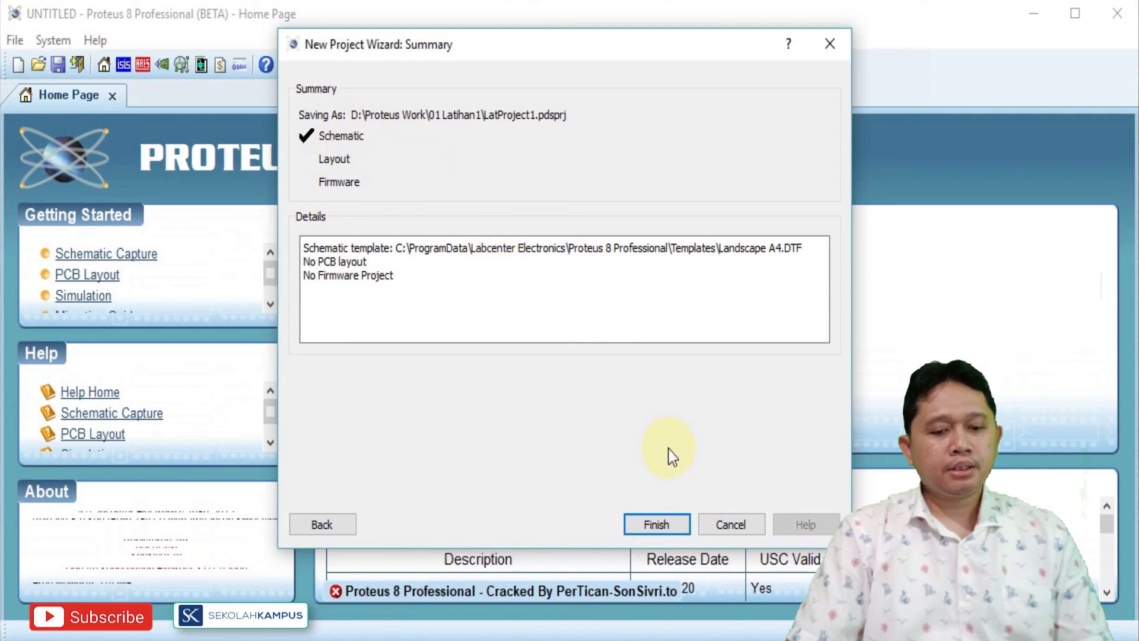
pyautogui.click(662, 524)
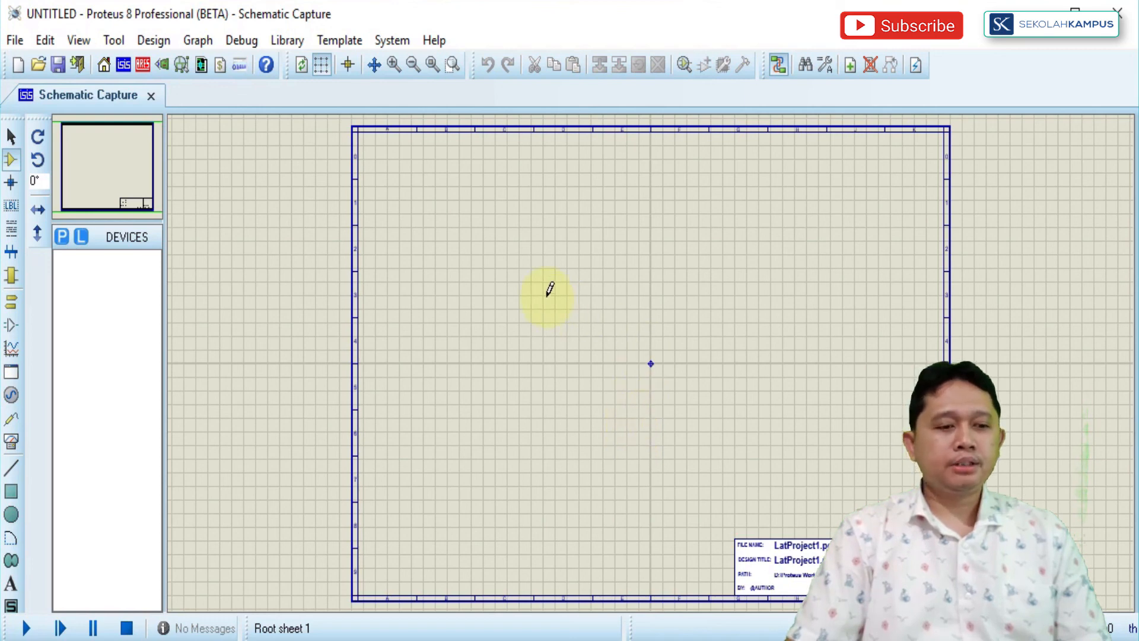
# Search the device library for 7402 and add the 7402 NOR gate from the 74STD library to the device list.
pyautogui.click(11, 137)
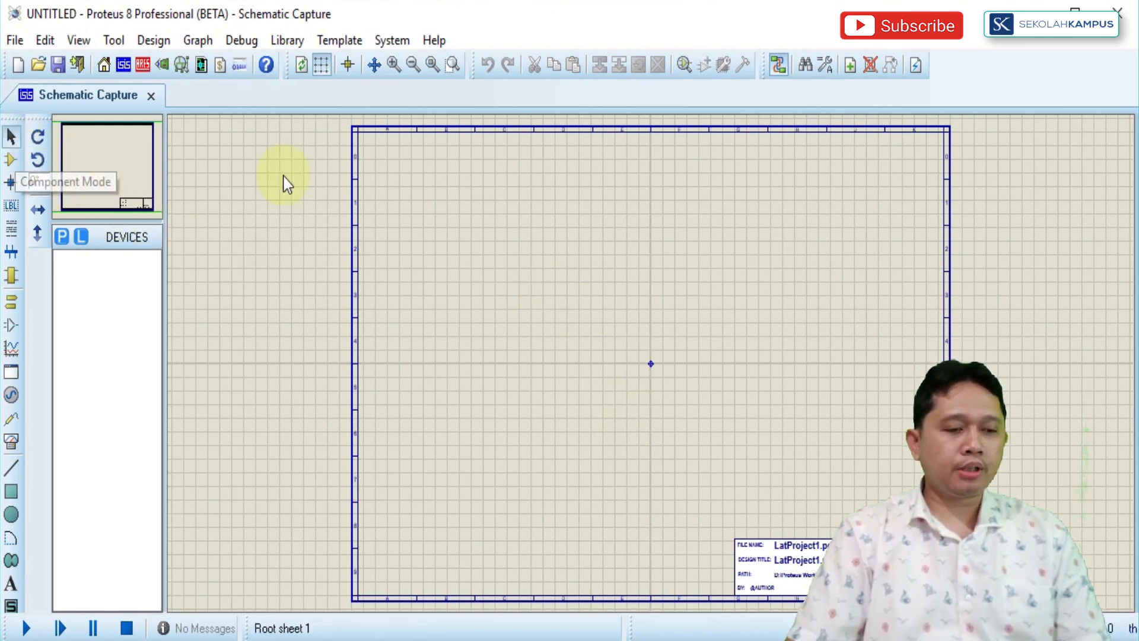
pyautogui.click(12, 160)
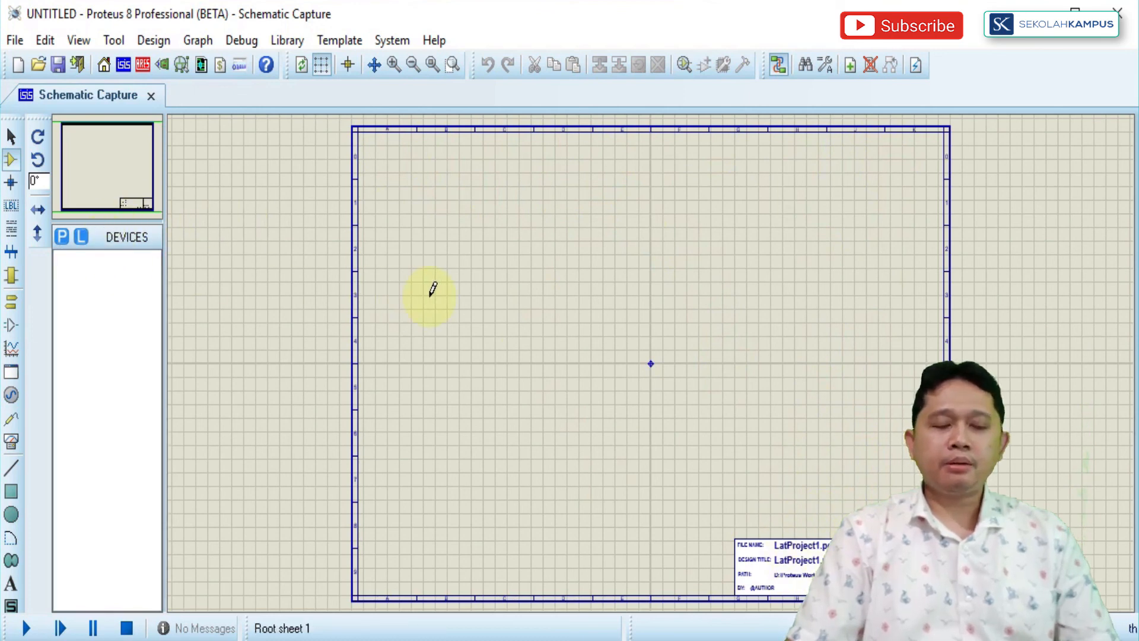
pyautogui.click(66, 244)
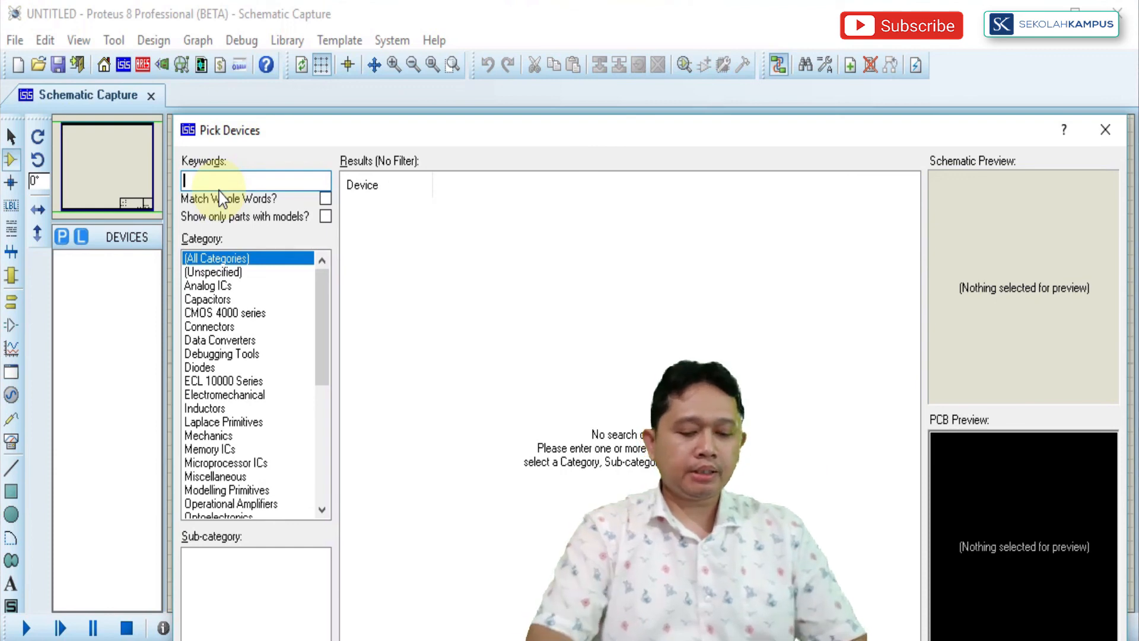
pyautogui.write('74')
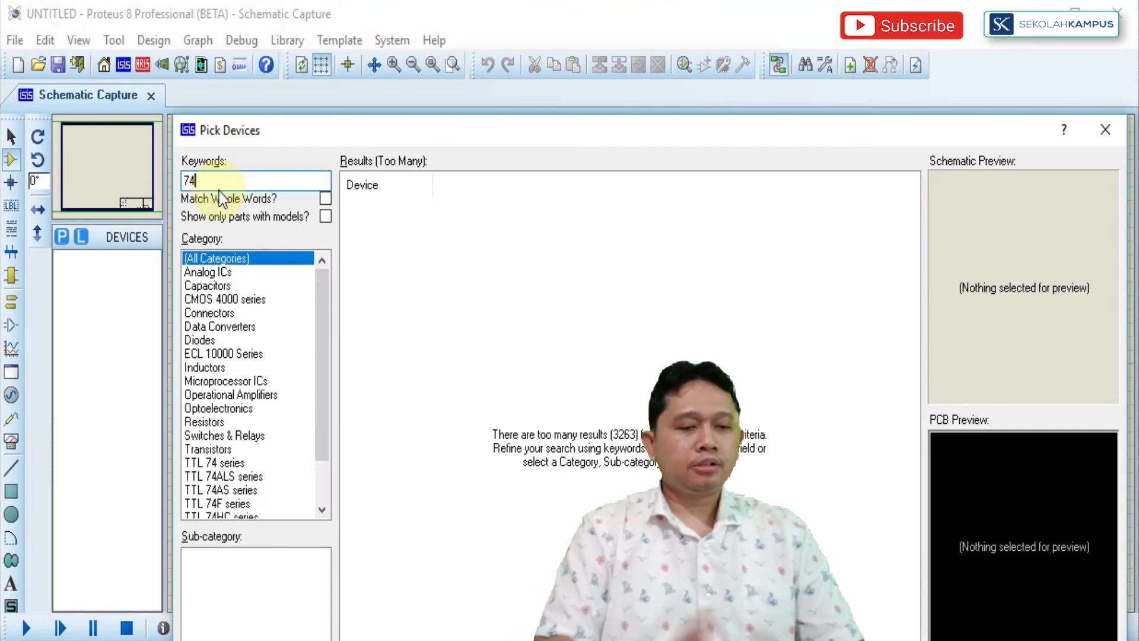
pyautogui.write('02')
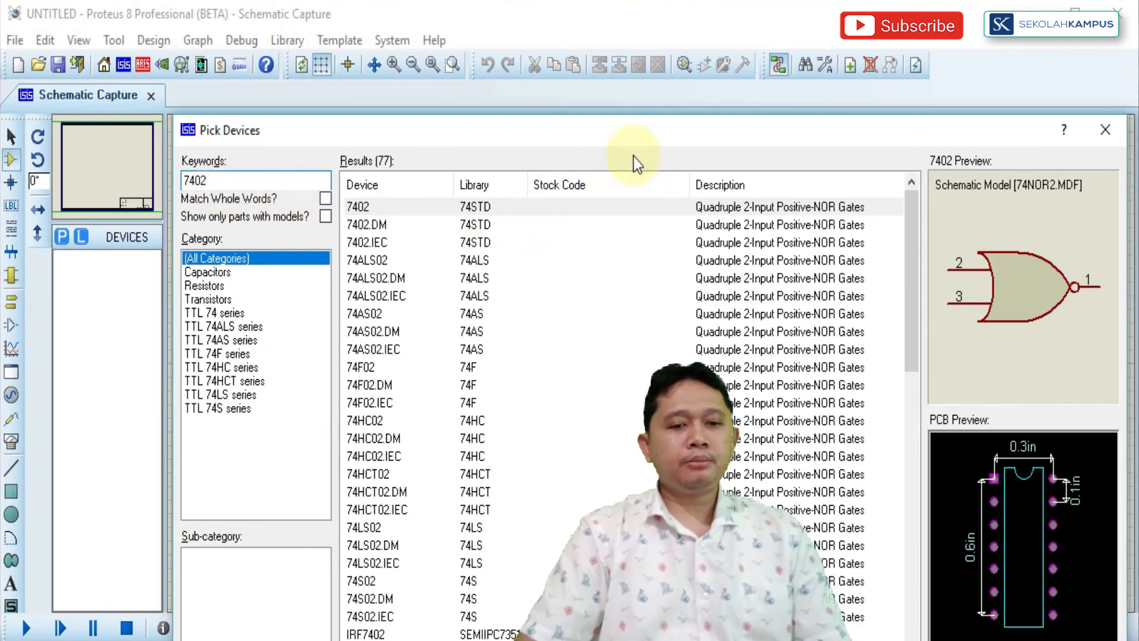
pyautogui.moveTo(654, 136); pyautogui.dragTo(578, 33)
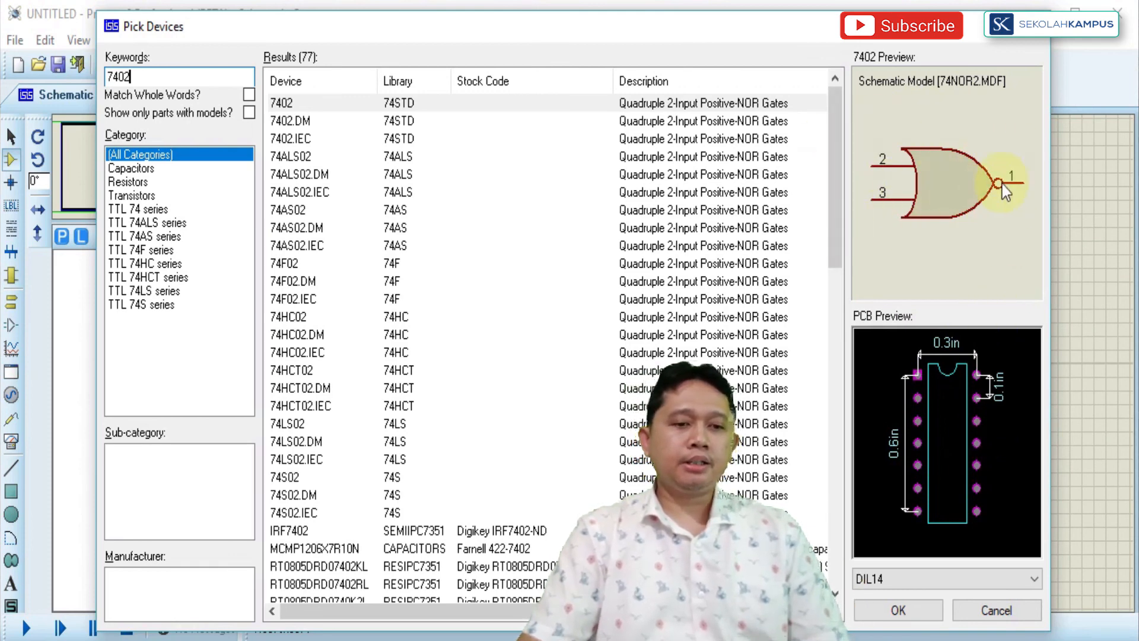
pyautogui.click(464, 110)
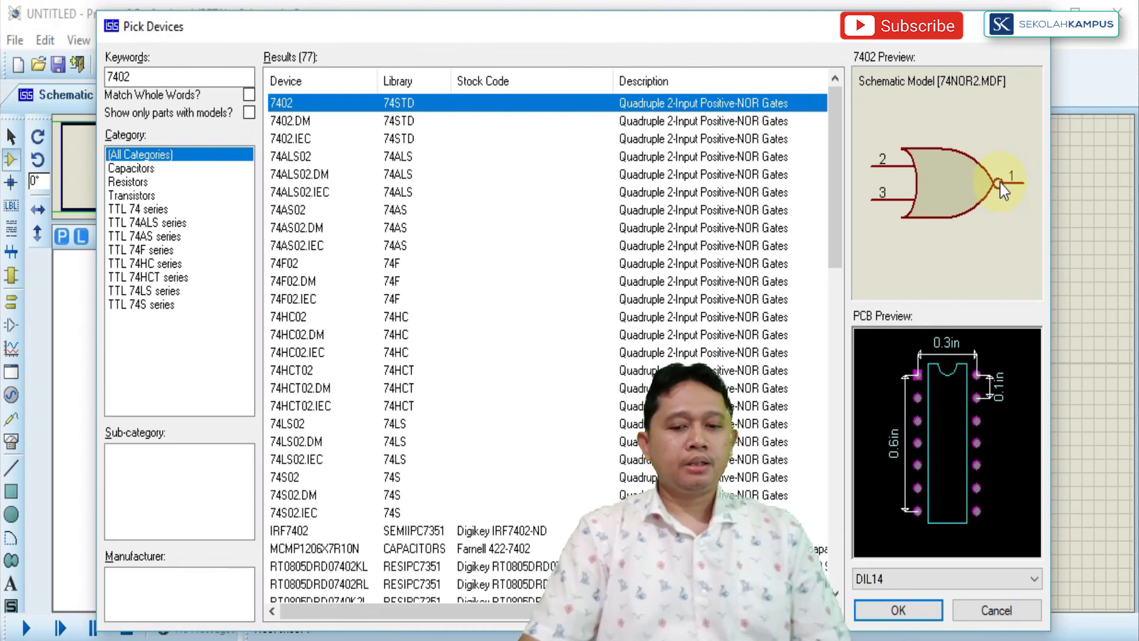
pyautogui.click(909, 614)
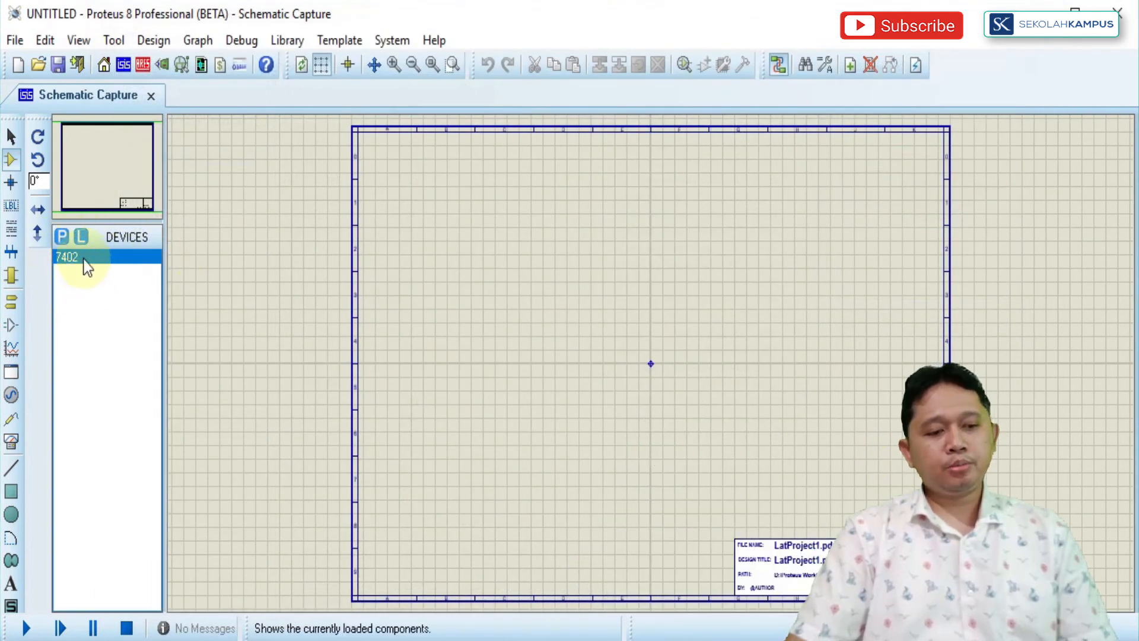
# Place one 7402 NOR gate in the upper-middle area of the schematic sheet.
pyautogui.click(108, 274)
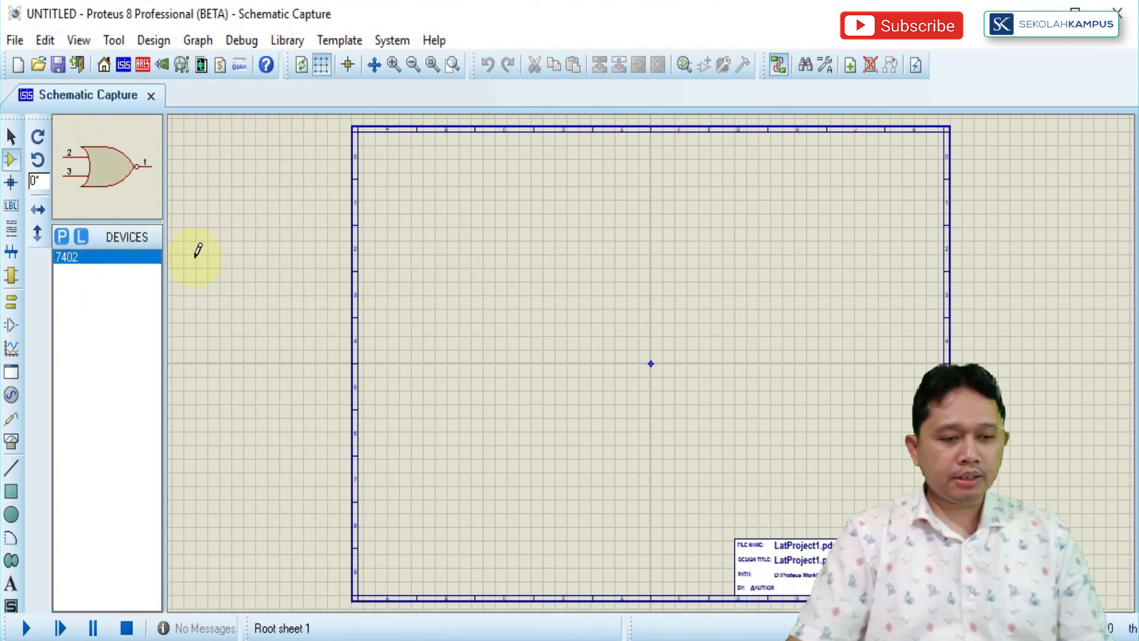
pyautogui.click(575, 266)
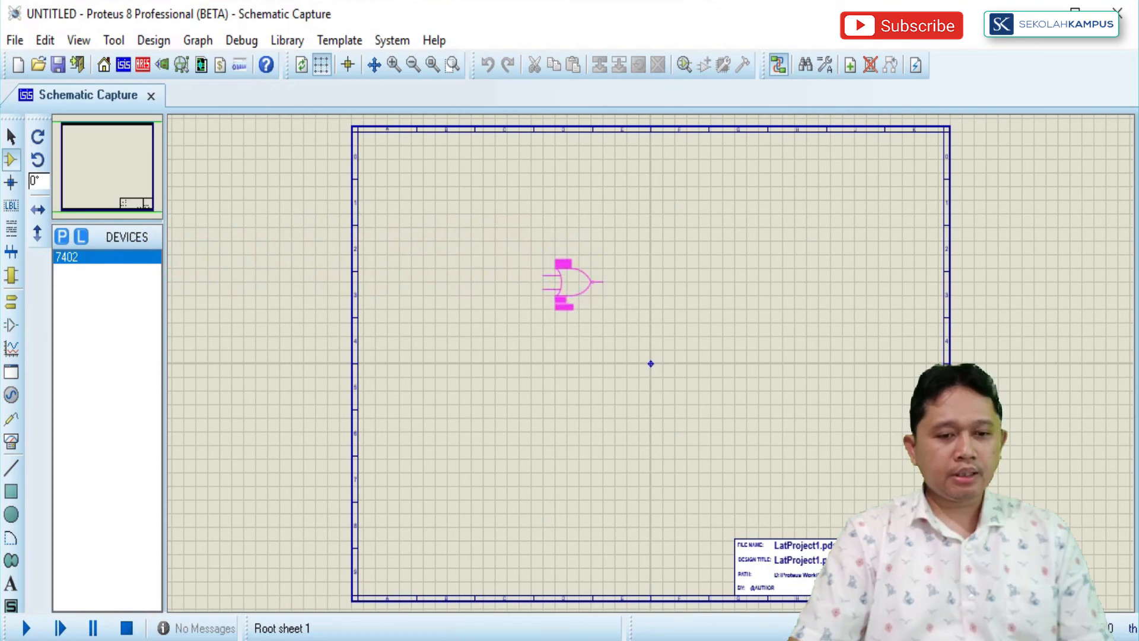
pyautogui.click(558, 297)
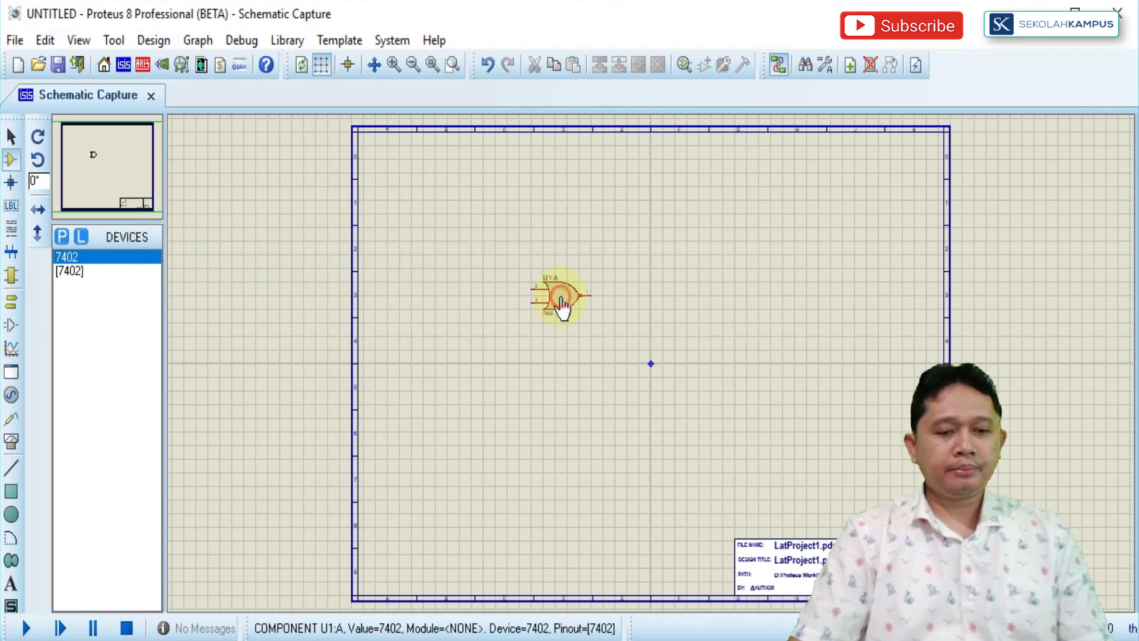
pyautogui.click(390, 74)
pyautogui.click(390, 74)
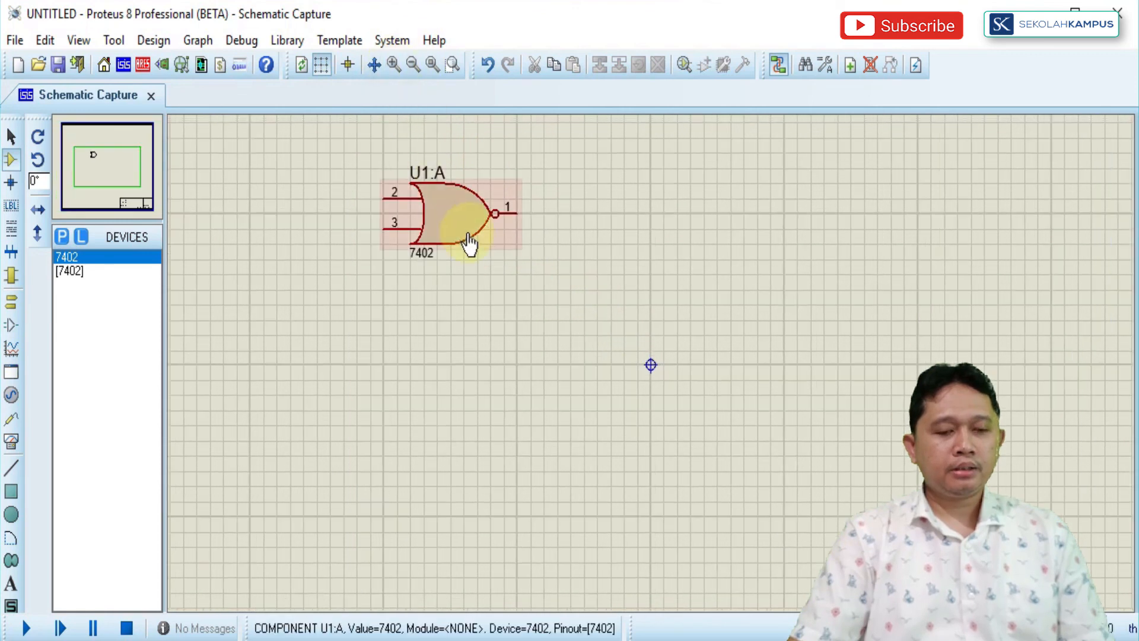
pyautogui.scroll(1, 652, 374)
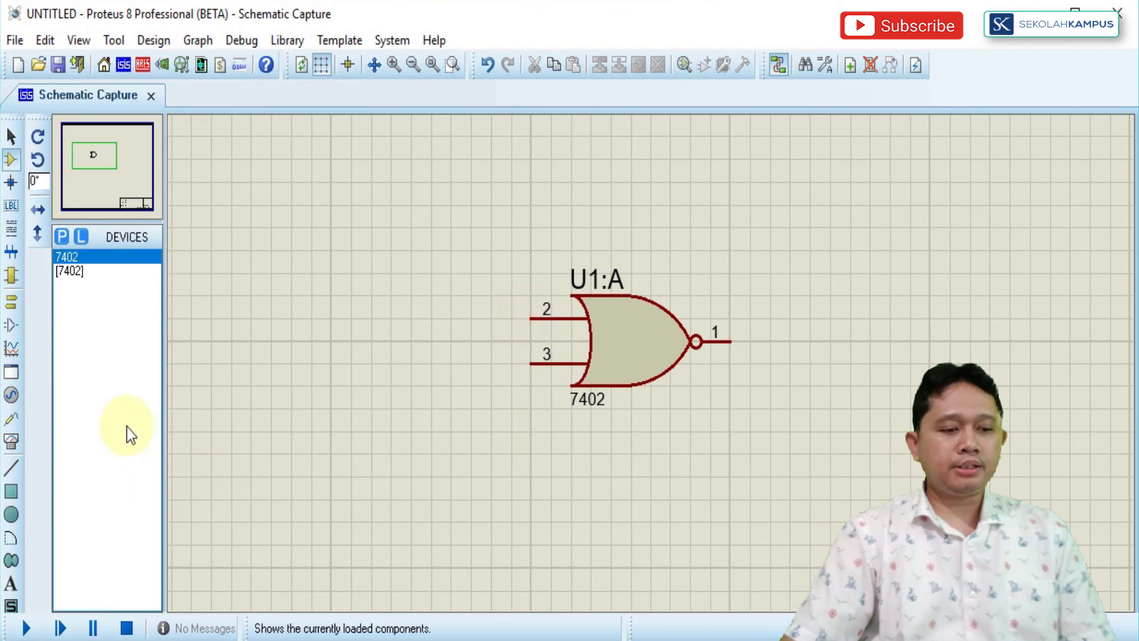
# Search the device library for "logicpro" and add LOGICPROBE (BIG) to the device list.
pyautogui.click(62, 238)
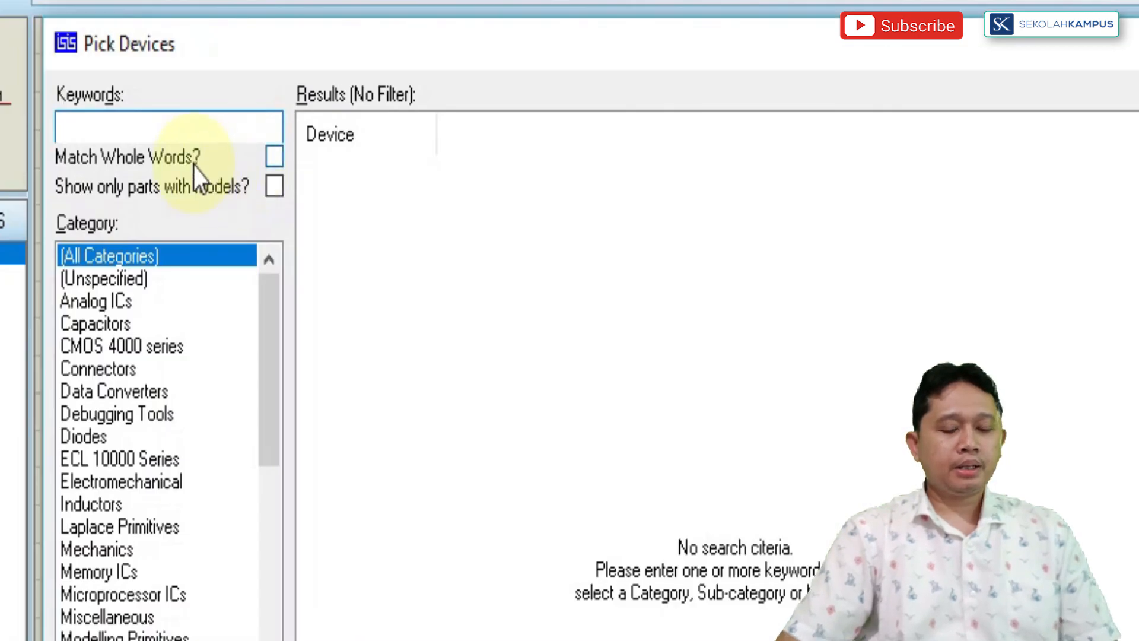
pyautogui.write('logicp')
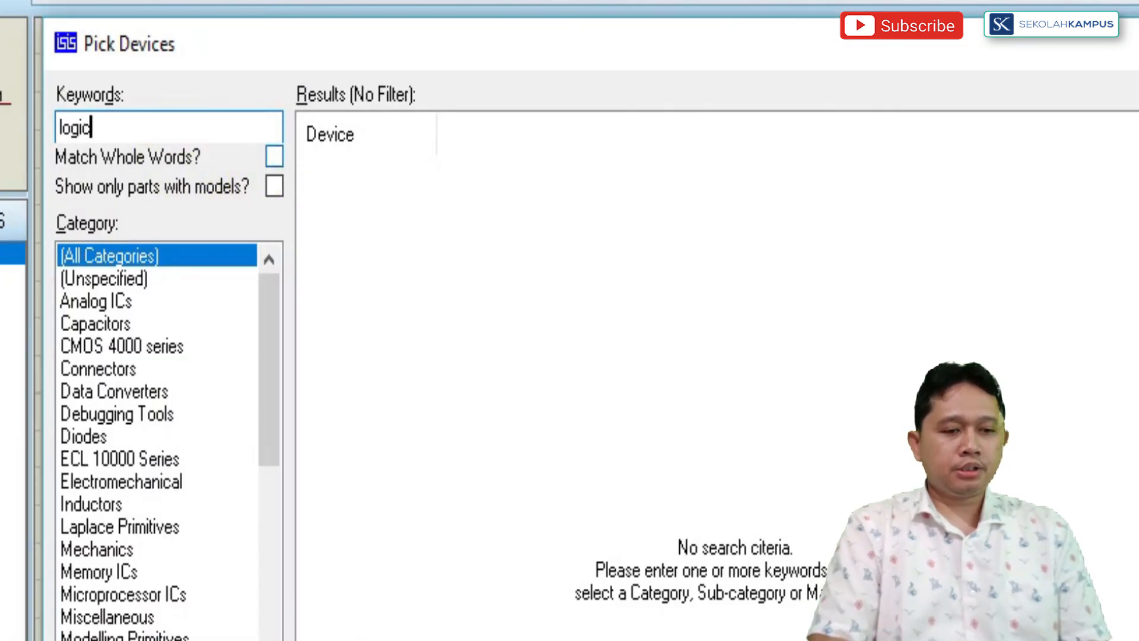
pyautogui.write('ro')
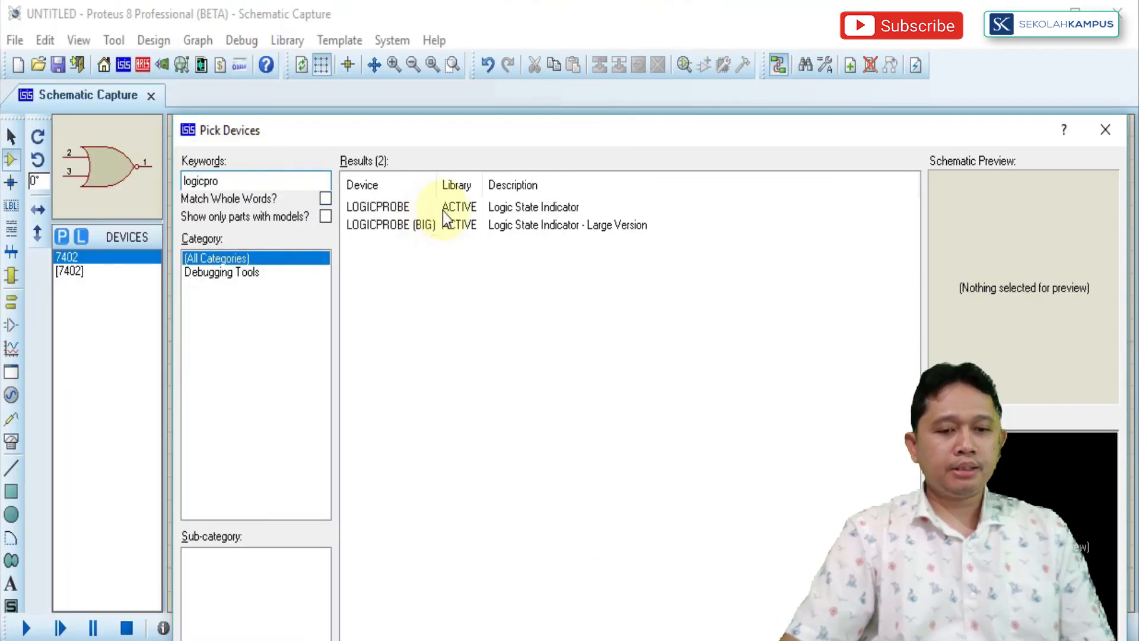
pyautogui.click(461, 172)
pyautogui.click(446, 225)
pyautogui.click(451, 215)
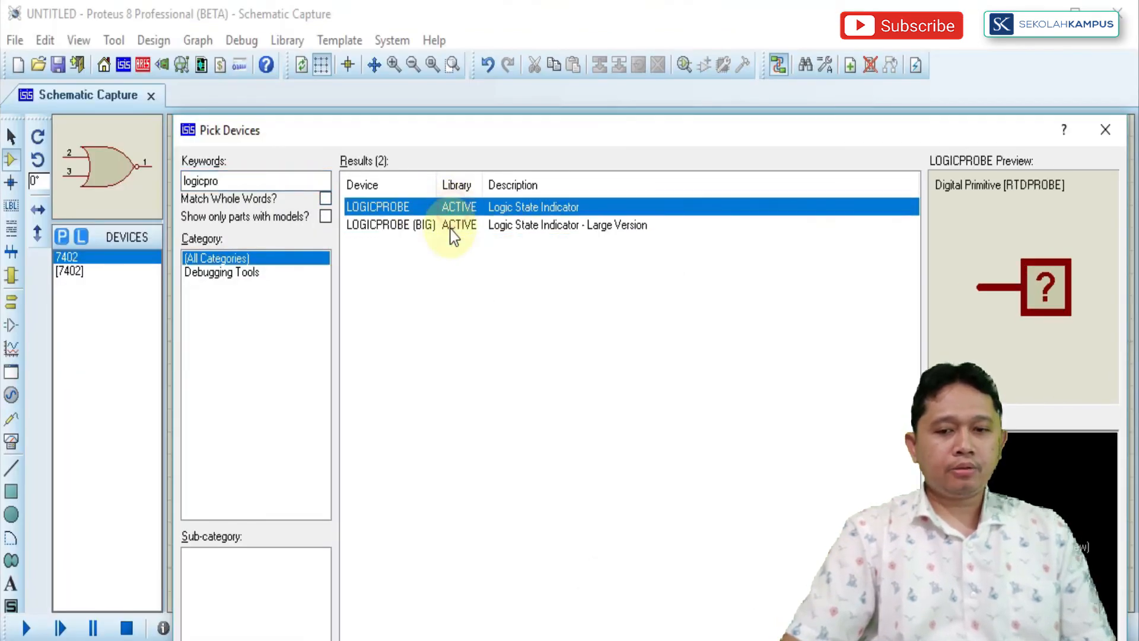
pyautogui.click(450, 230)
pyautogui.doubleClick(449, 230)
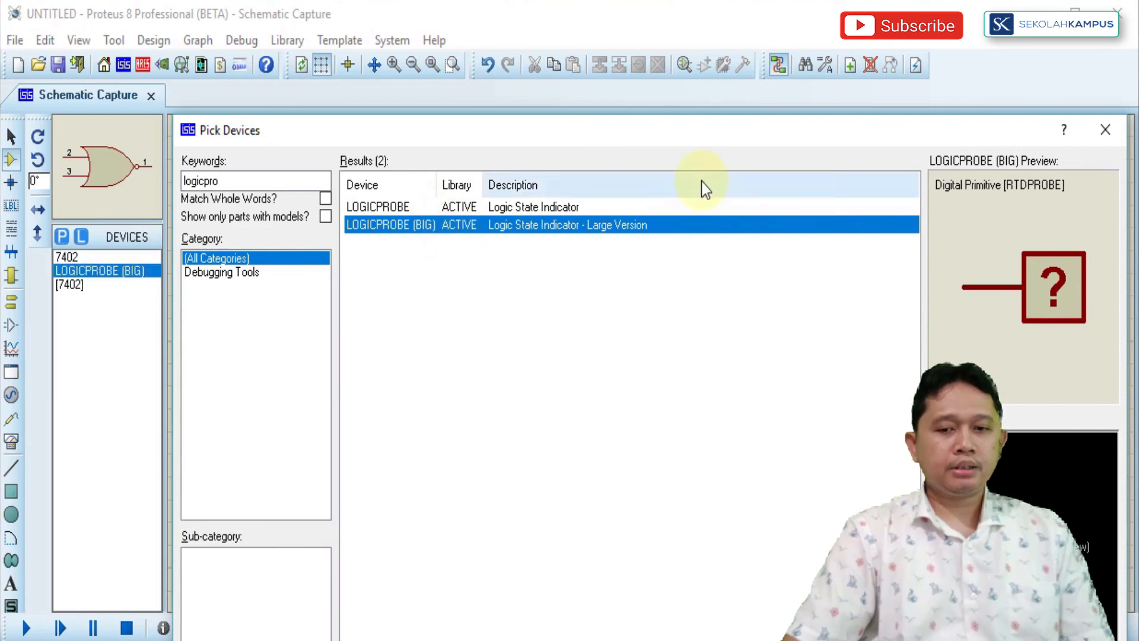
pyautogui.click(1104, 129)
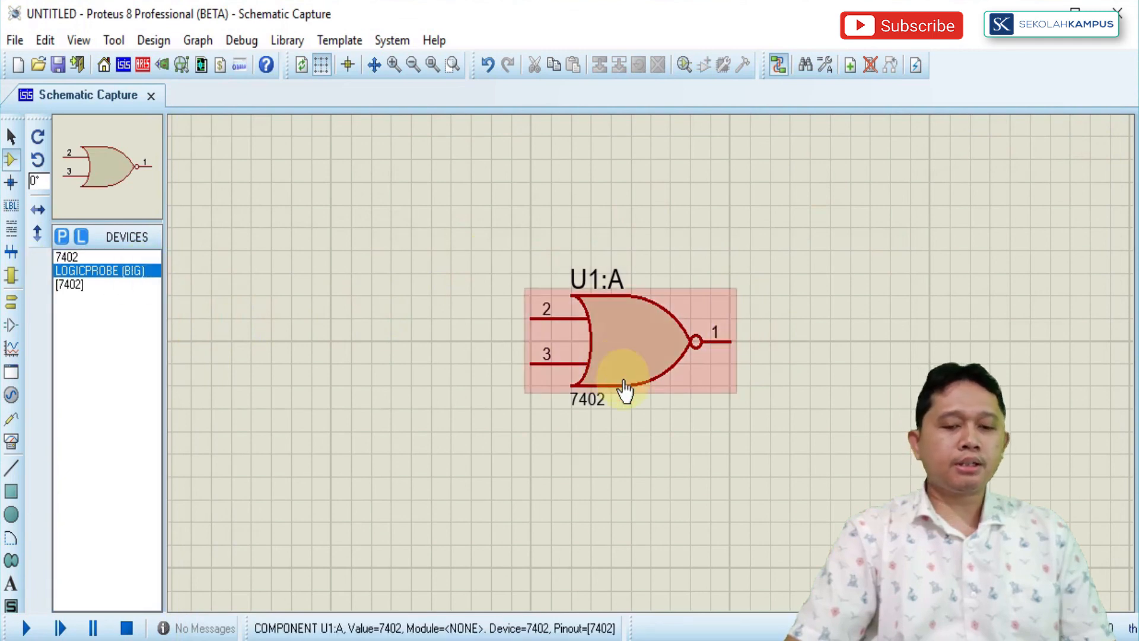
# Place a LOGICPROBE (BIG) to the right of the NOR gate and wire it to output pin 1.
pyautogui.click(124, 270)
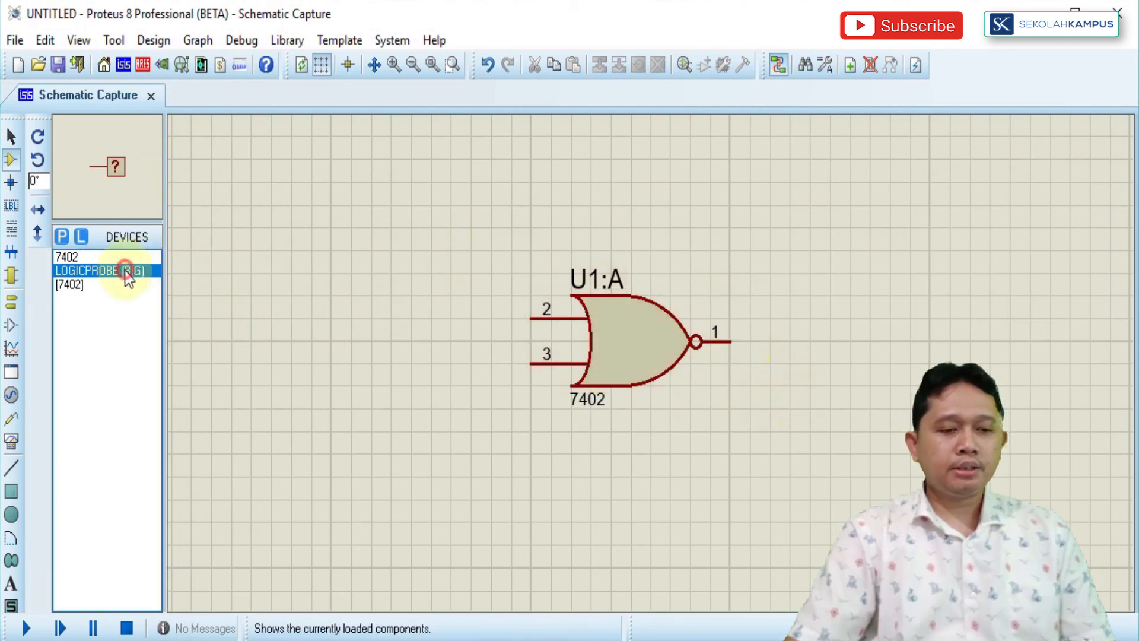
pyautogui.click(819, 326)
pyautogui.click(818, 341)
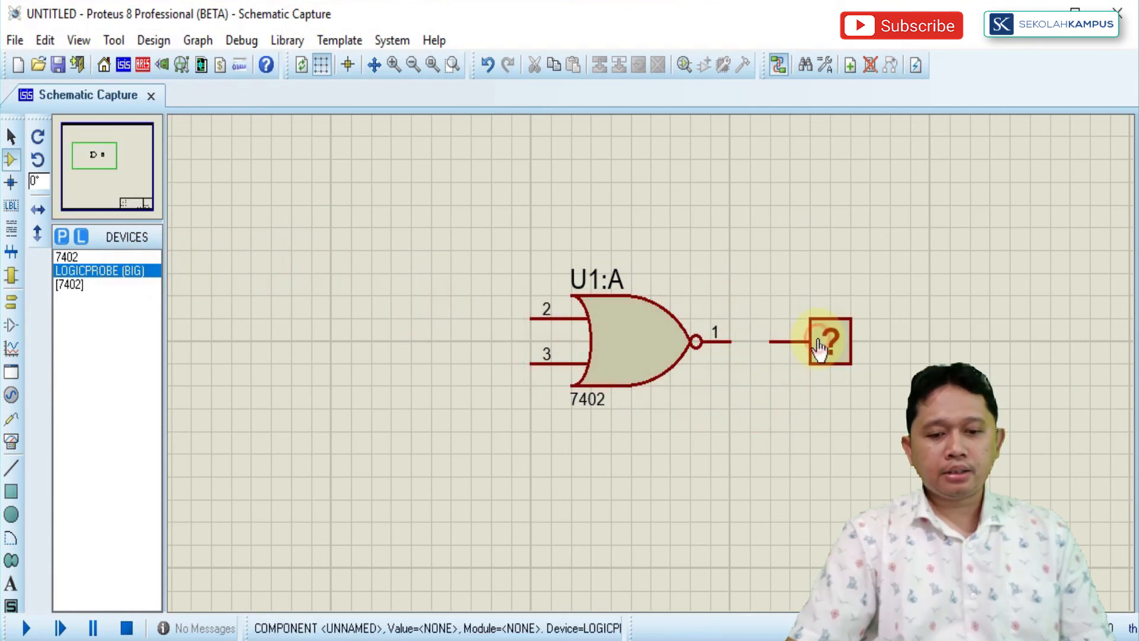
pyautogui.click(772, 338)
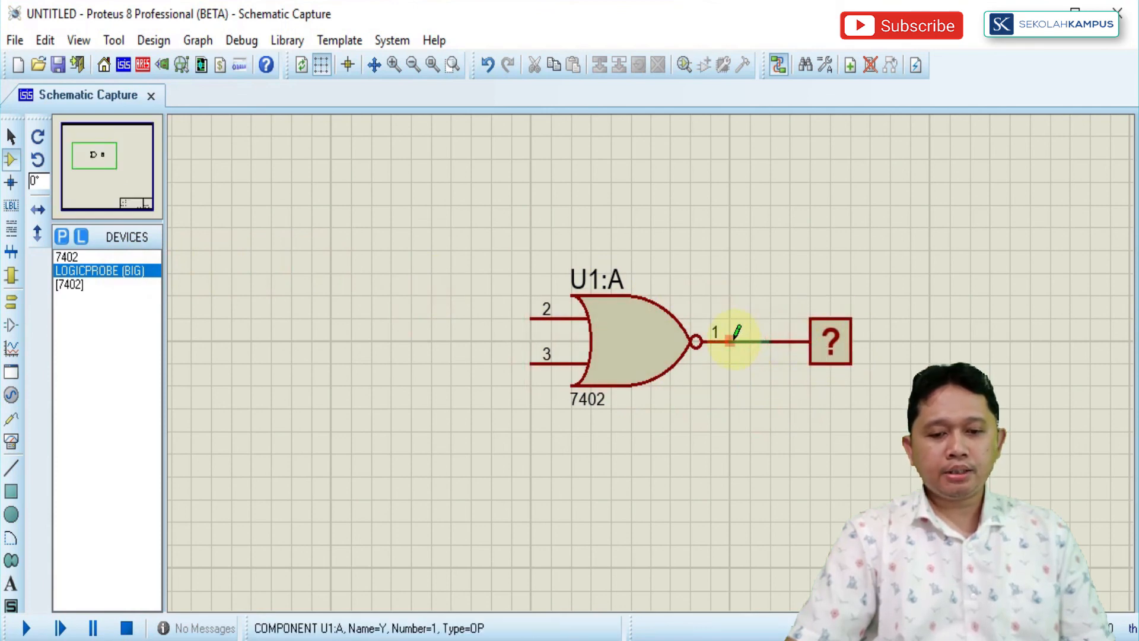
pyautogui.click(734, 338)
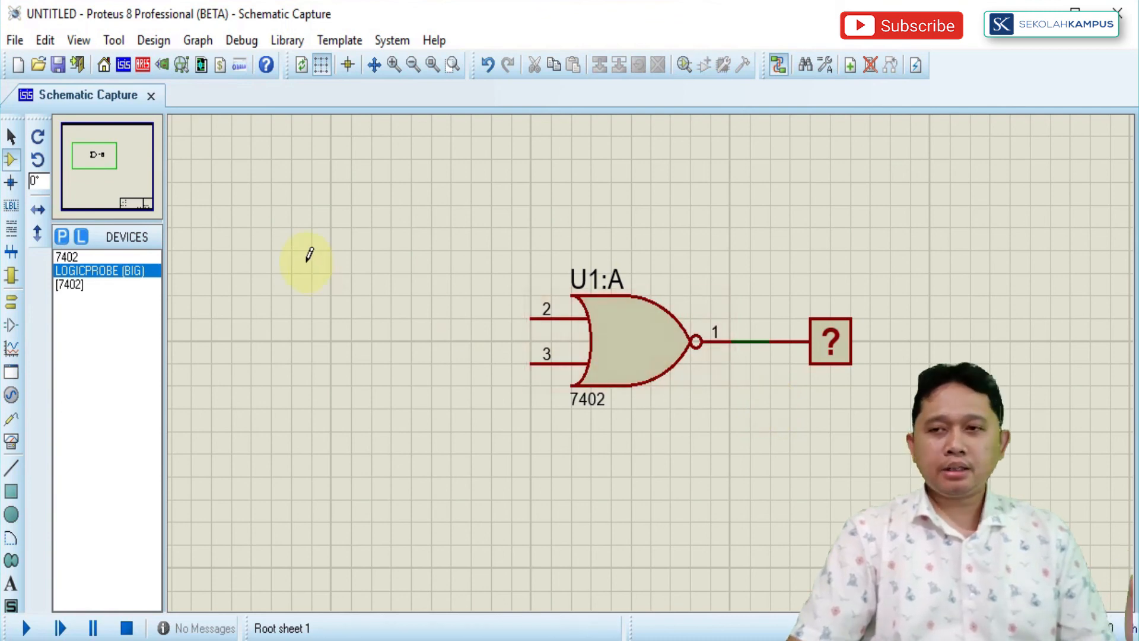
# Search the device library for "logictog" and add LOGICTOGGLE to the device list.
pyautogui.click(64, 238)
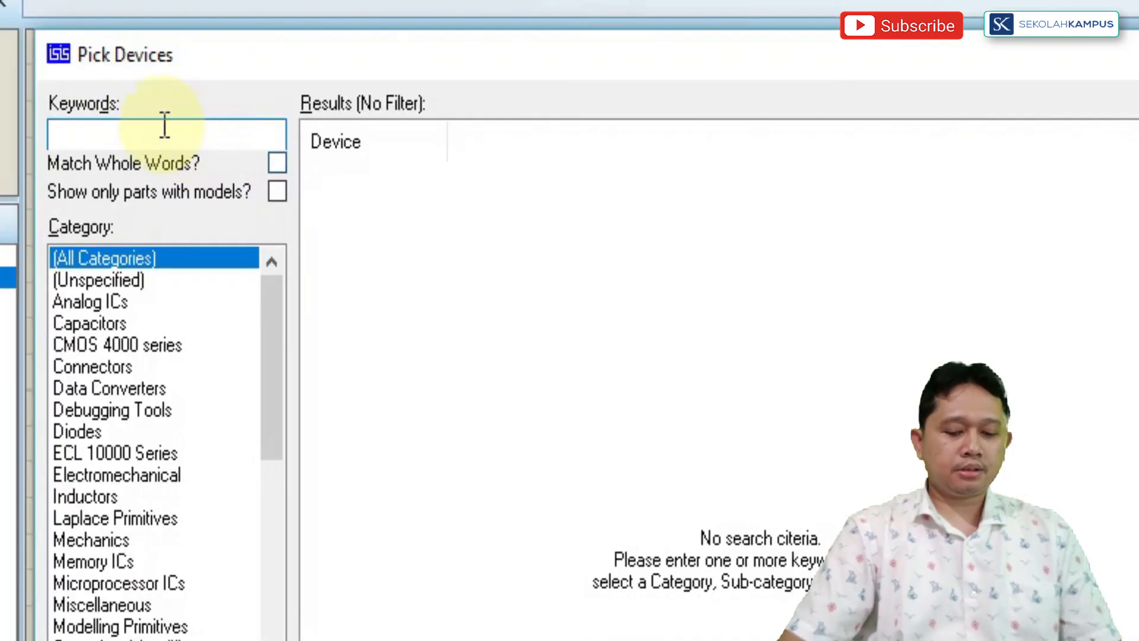
pyautogui.write('ldgictog')
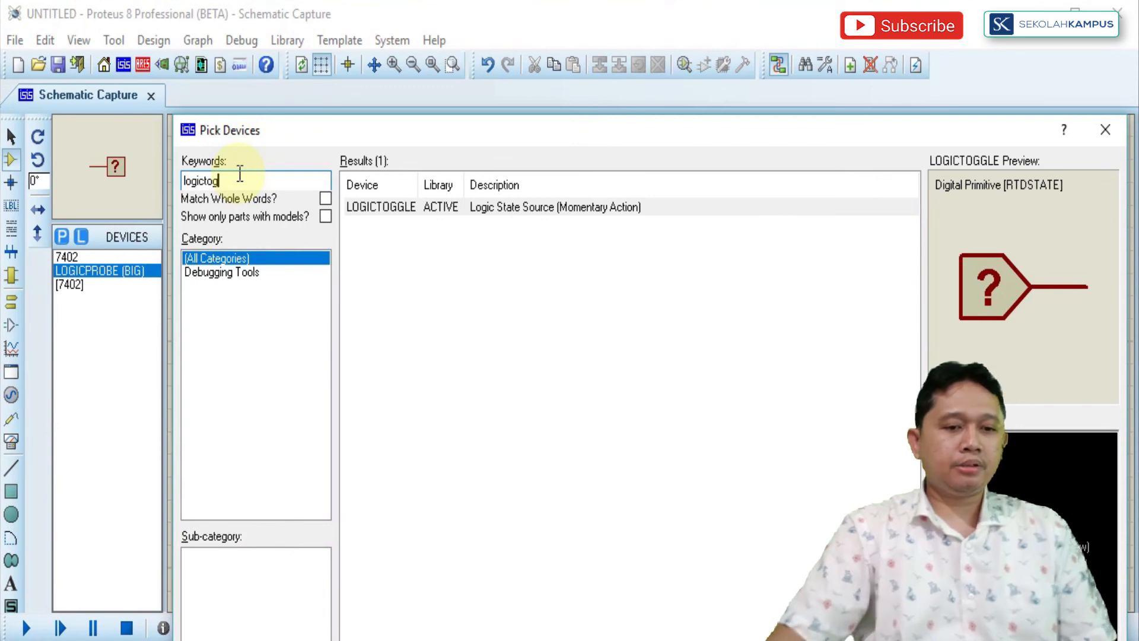
pyautogui.click(446, 207)
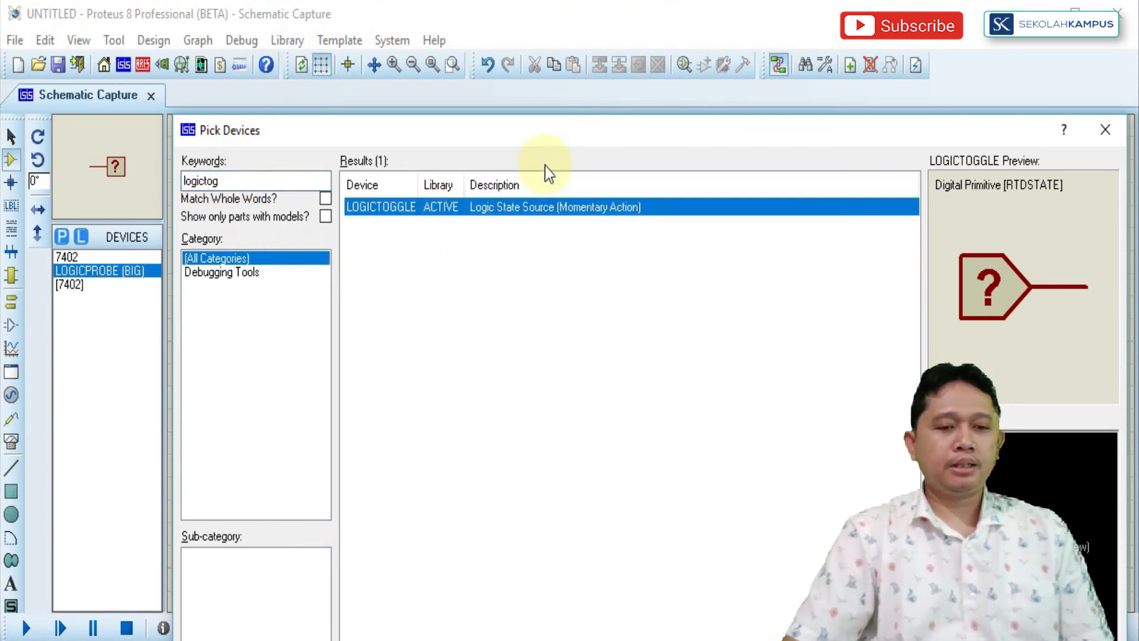
pyautogui.moveTo(575, 138); pyautogui.dragTo(485, 57)
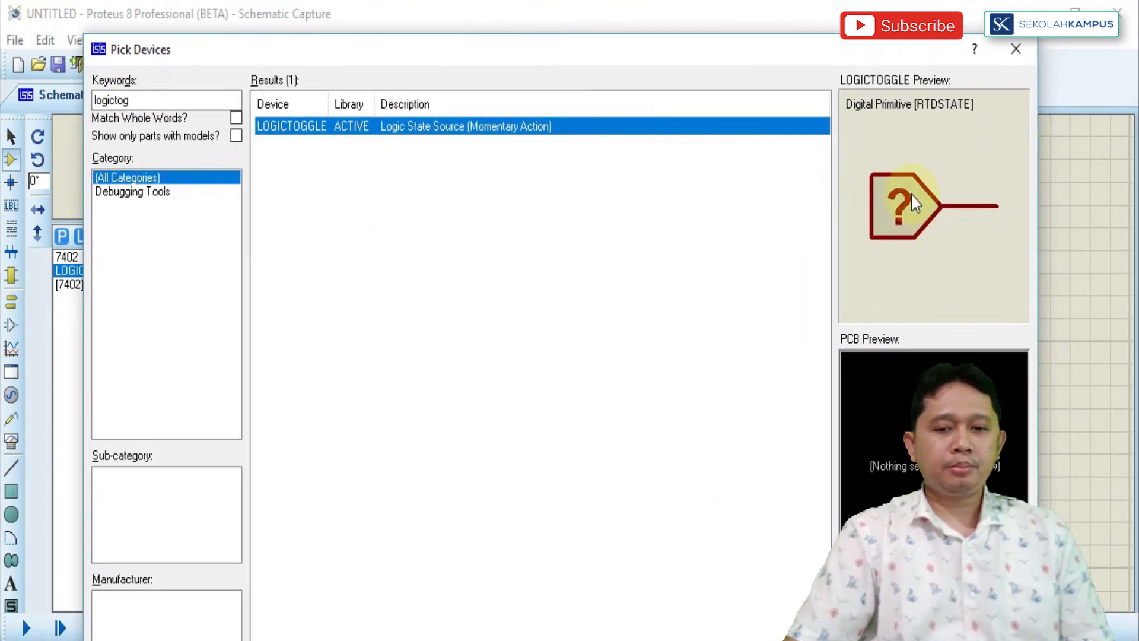
pyautogui.doubleClick(334, 126)
pyautogui.click(929, 634)
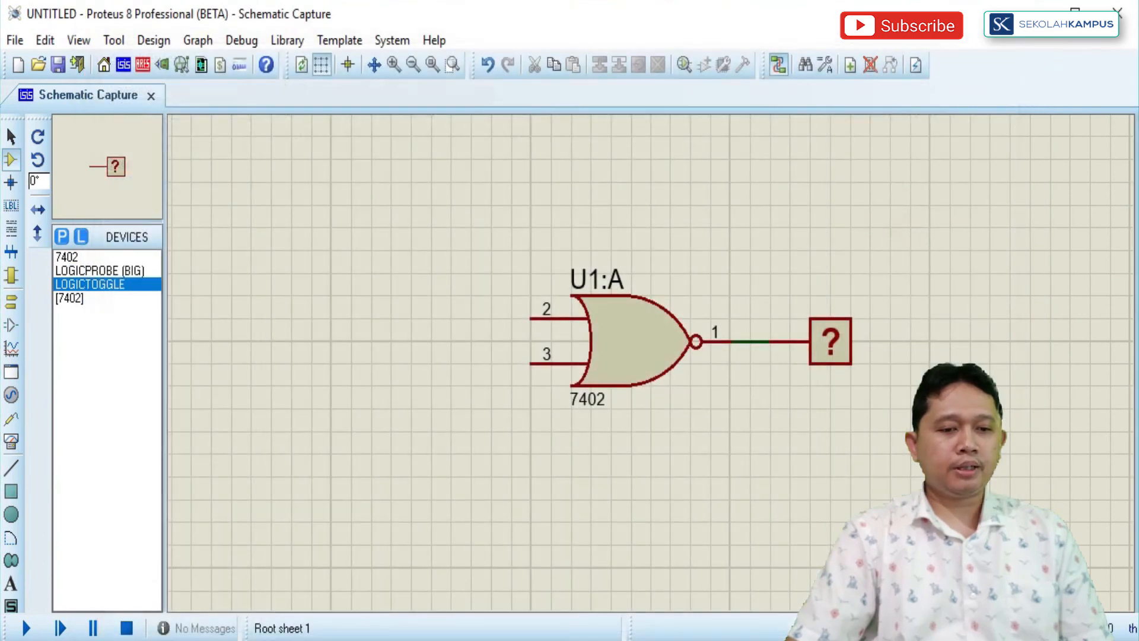
# Place a LOGICTOGGLE to the left of the NOR gate and wire it to input pin 2.
pyautogui.click(115, 286)
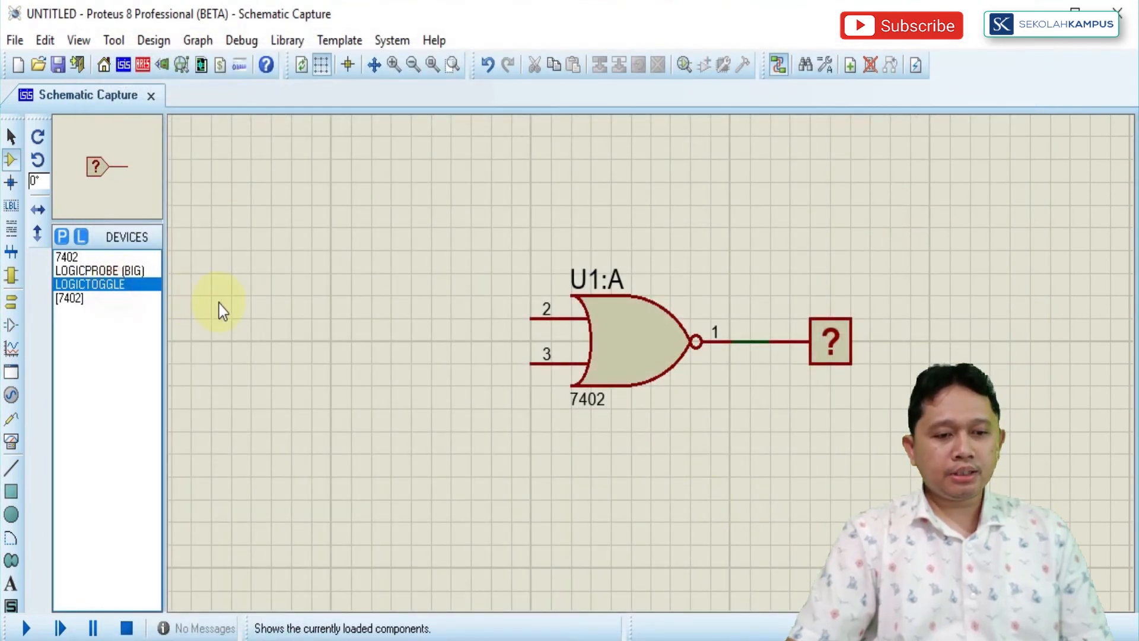
pyautogui.click(448, 303)
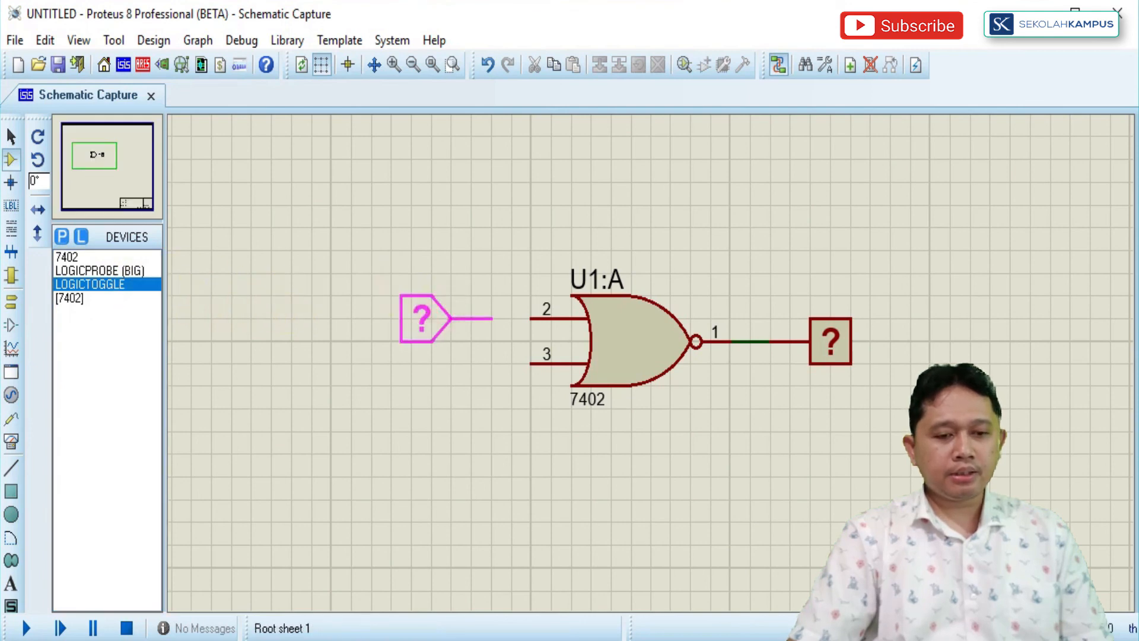
pyautogui.click(451, 301)
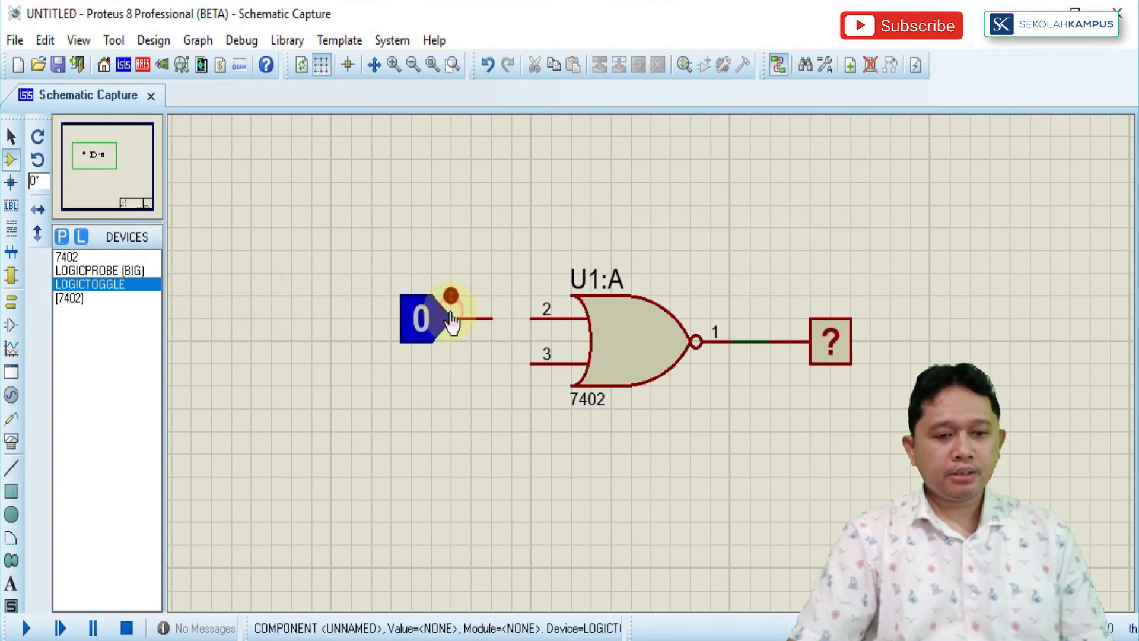
pyautogui.click(491, 318)
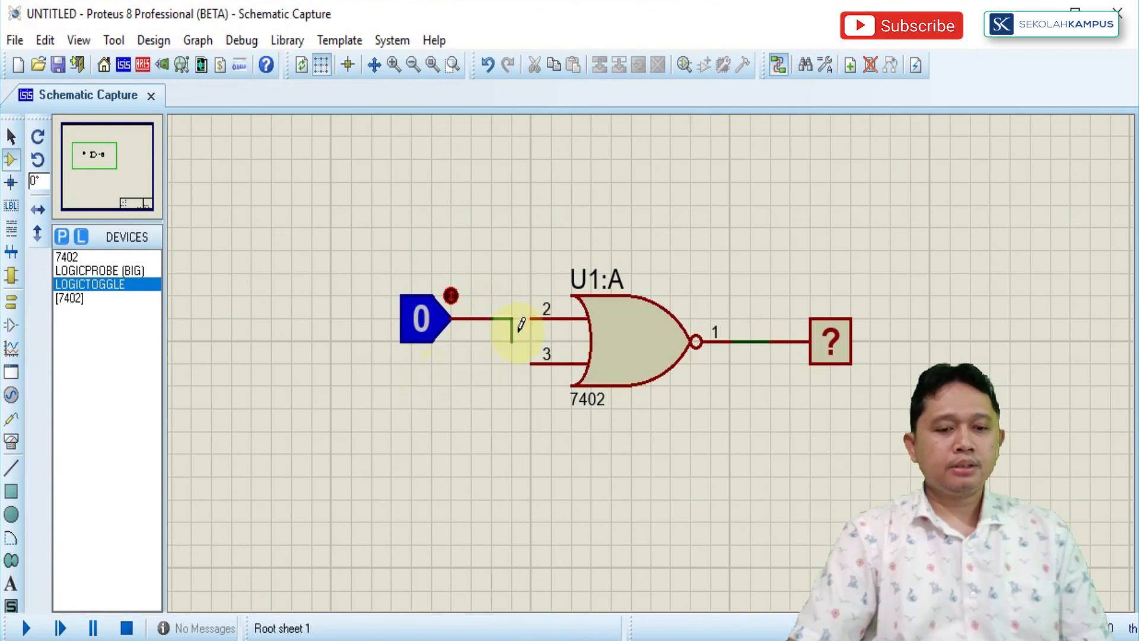
pyautogui.click(530, 318)
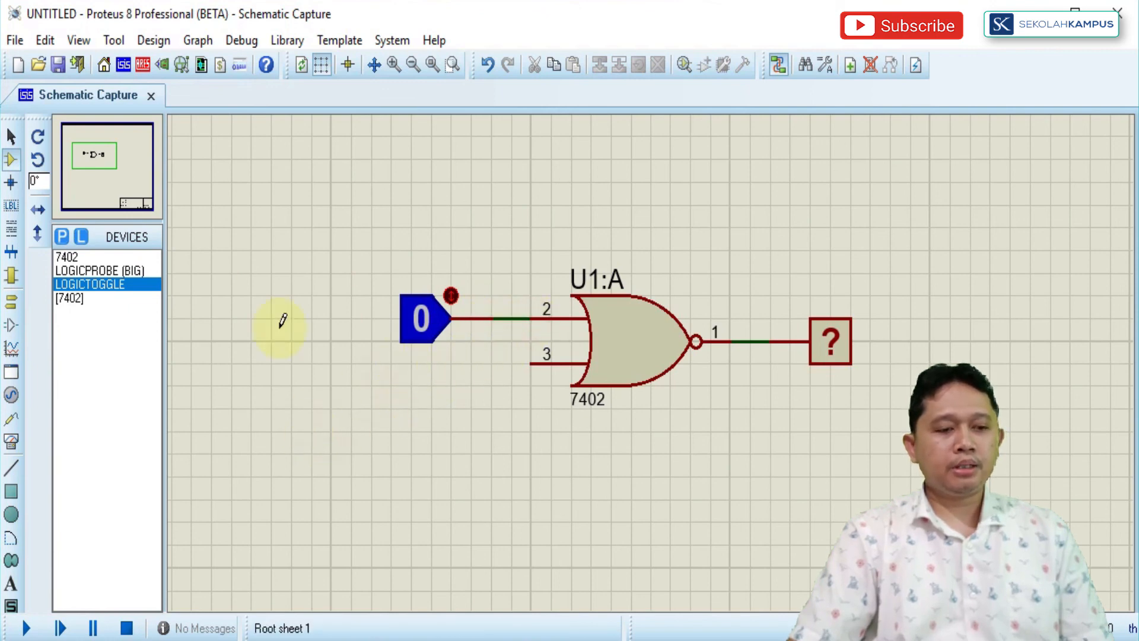
# Place a second LOGICTOGGLE below the first one and wire it to input pin 3 of the NOR gate.
pyautogui.click(411, 356)
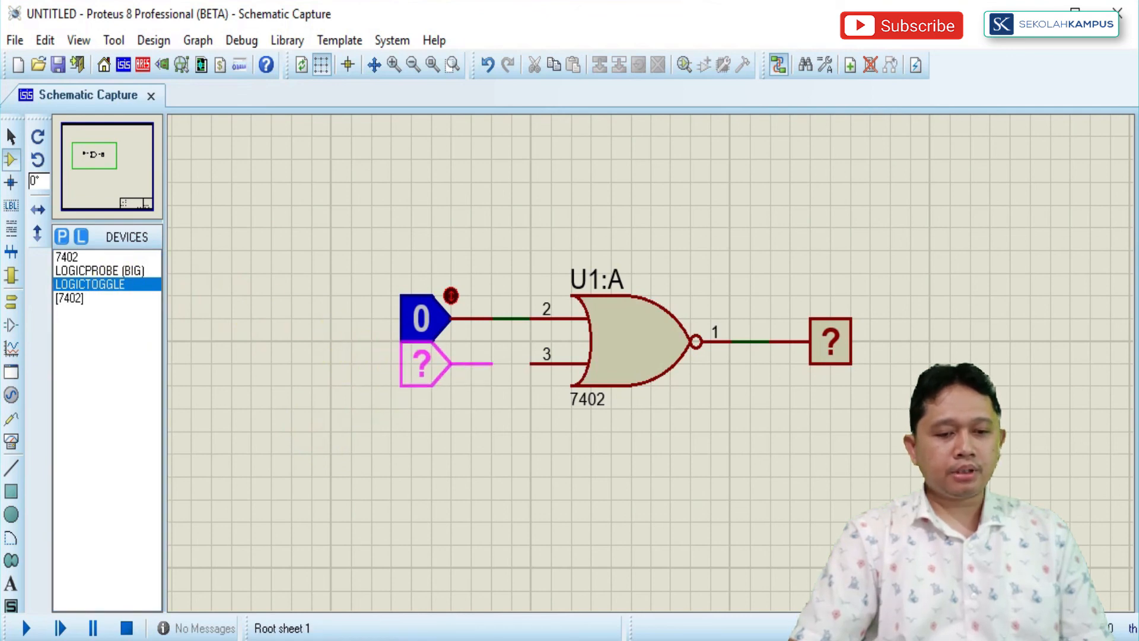
pyautogui.click(426, 386)
pyautogui.click(490, 385)
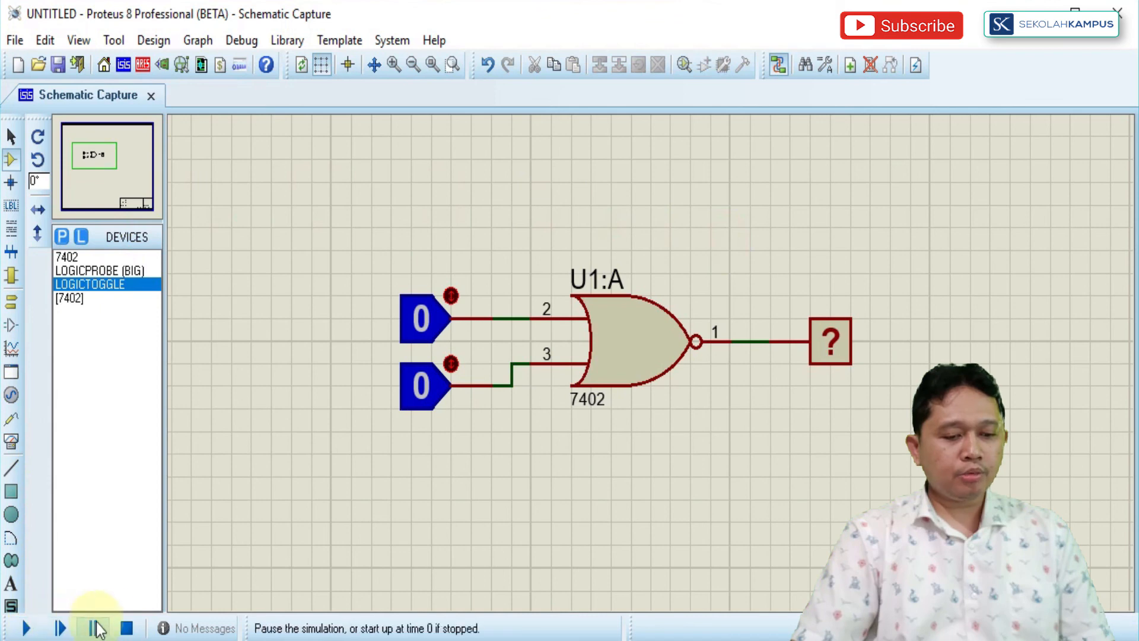
# Run the simulation and pulse the logic toggle on pin 2 to 1 momentarily several times.
pyautogui.click(25, 630)
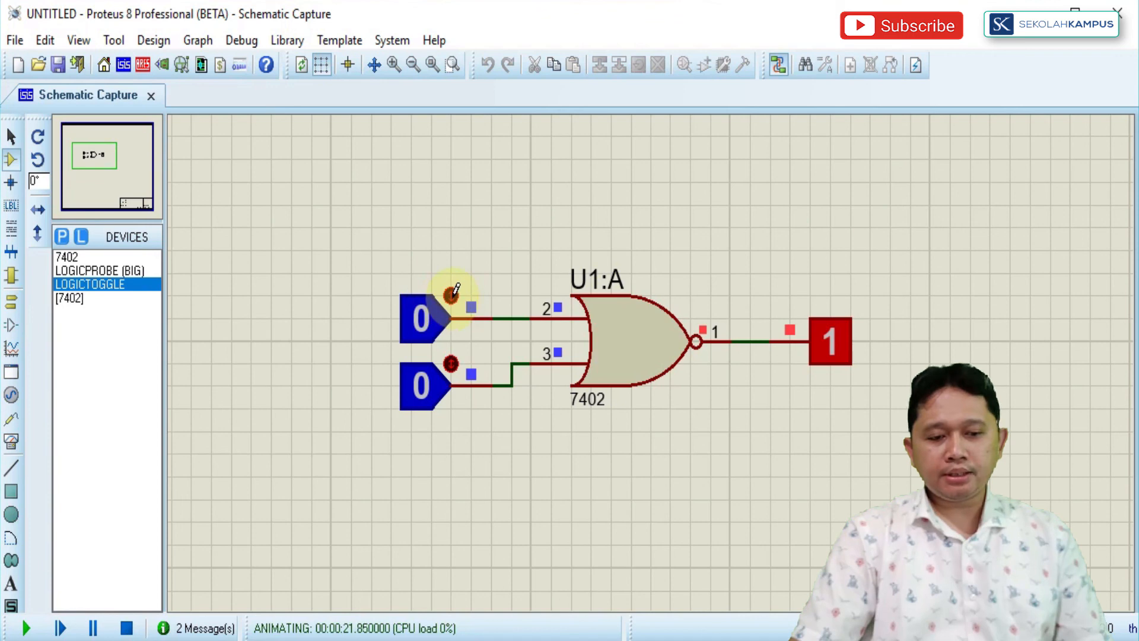
pyautogui.click(428, 328)
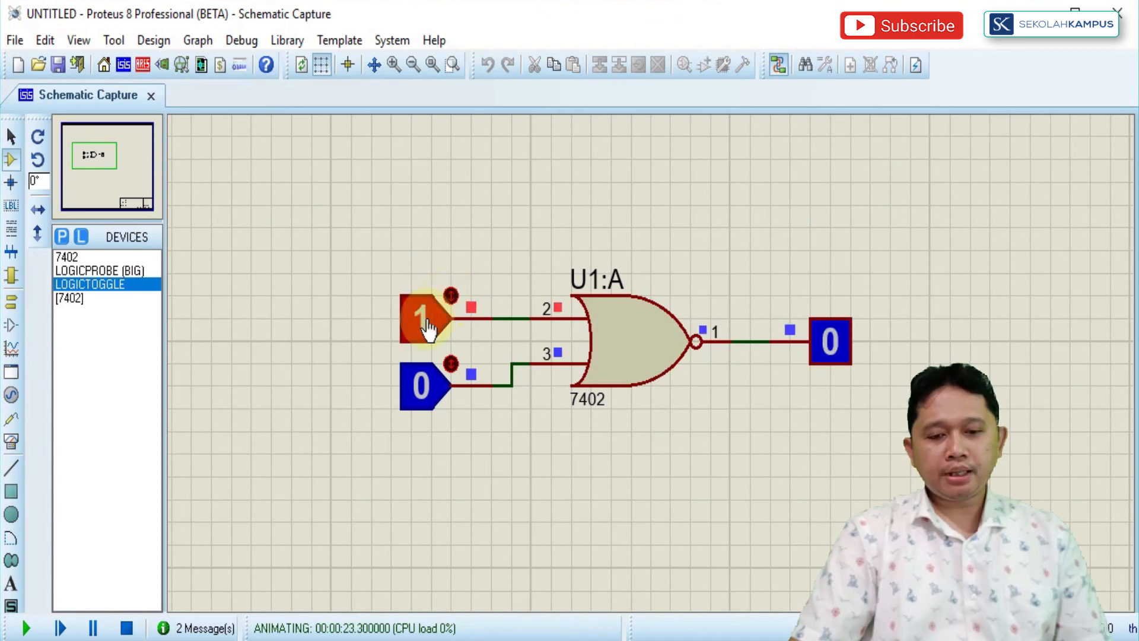
pyautogui.click(428, 328)
pyautogui.click(429, 328)
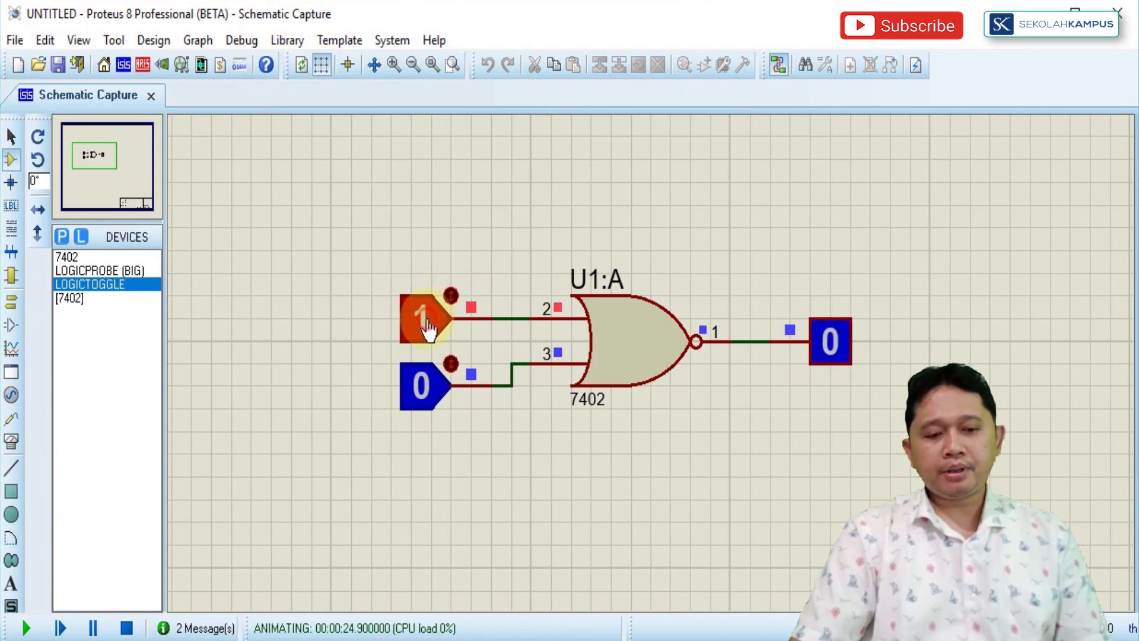
pyautogui.click(428, 328)
pyautogui.click(429, 328)
pyautogui.click(428, 328)
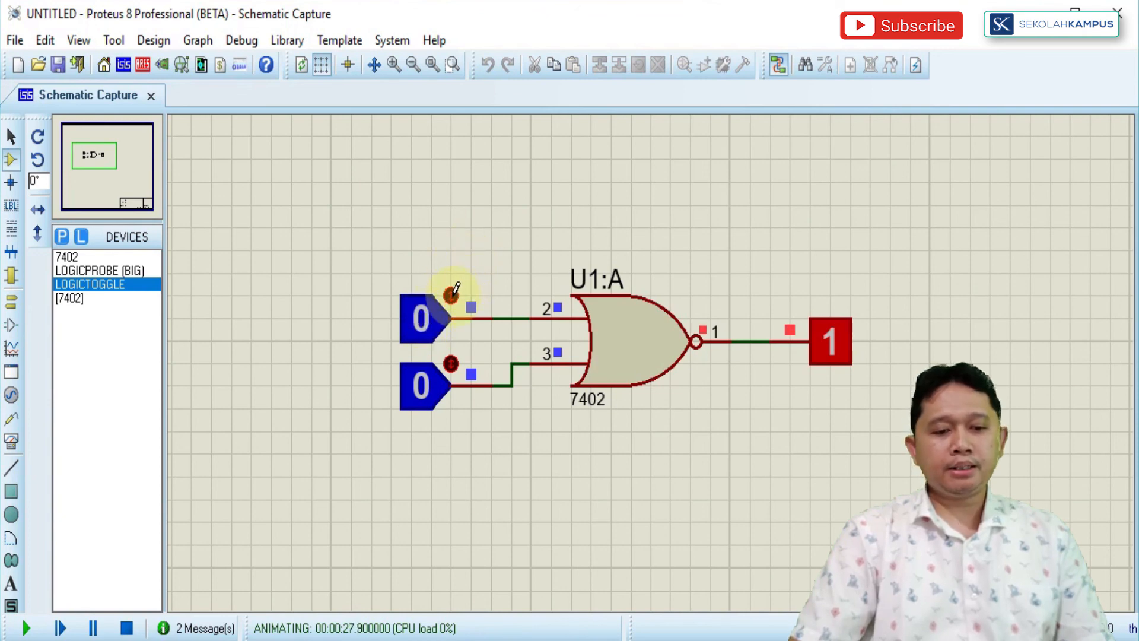
# Test the NOR gate by latching pins 2 and 3 to 1/0, 0/1, 1/1, 0/1 and 0/0 in turn.
pyautogui.click(452, 294)
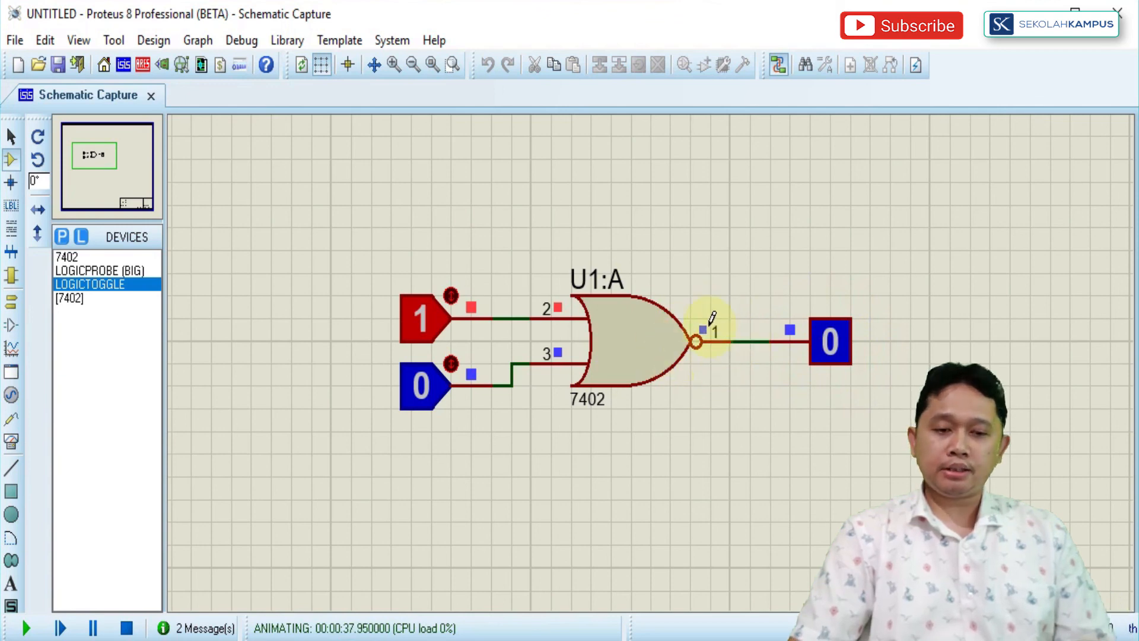
pyautogui.click(452, 297)
pyautogui.click(452, 362)
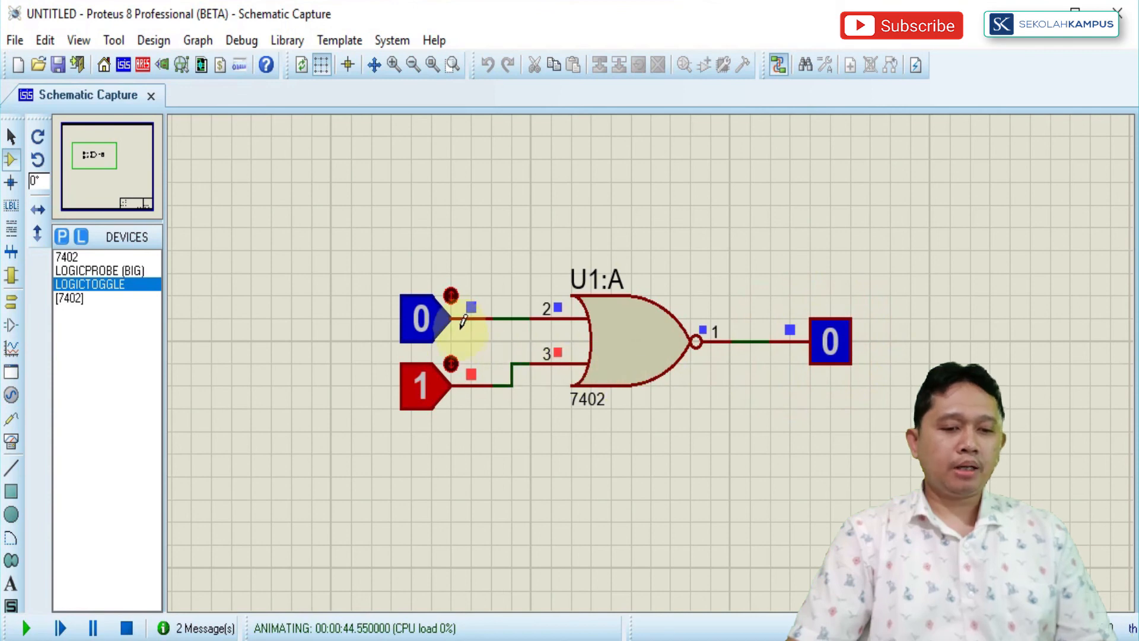
pyautogui.click(451, 295)
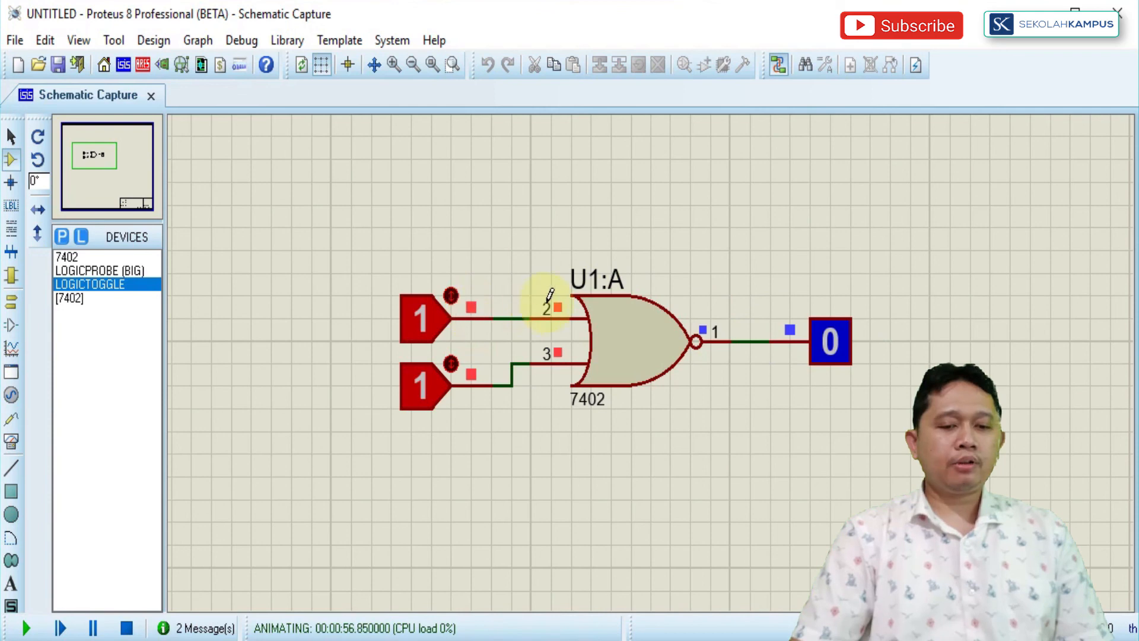
pyautogui.click(452, 294)
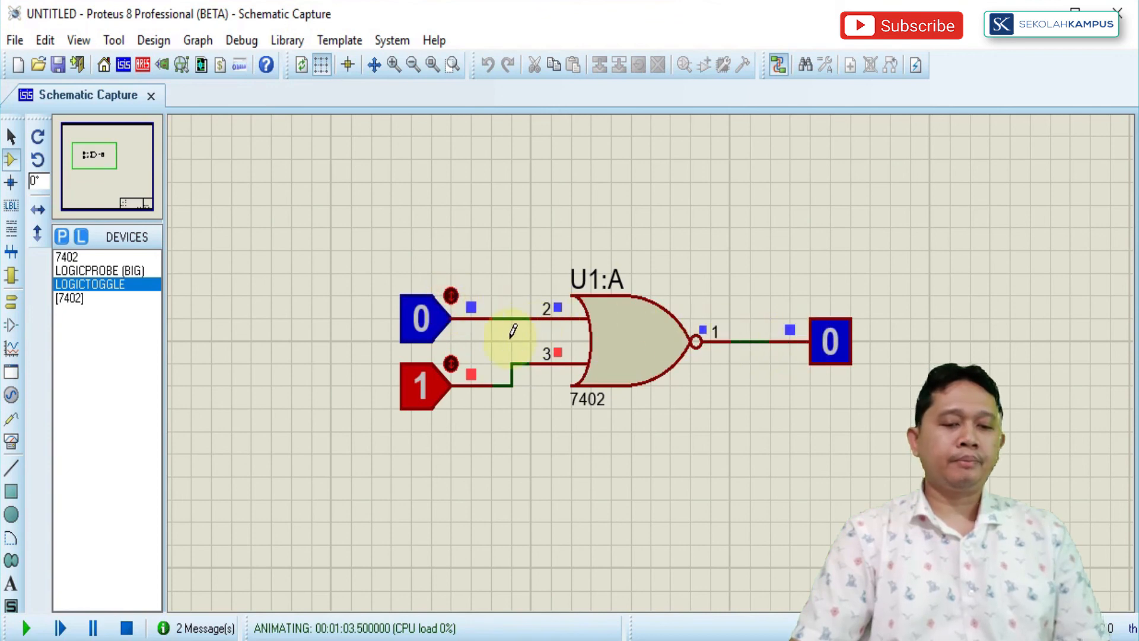
pyautogui.click(452, 362)
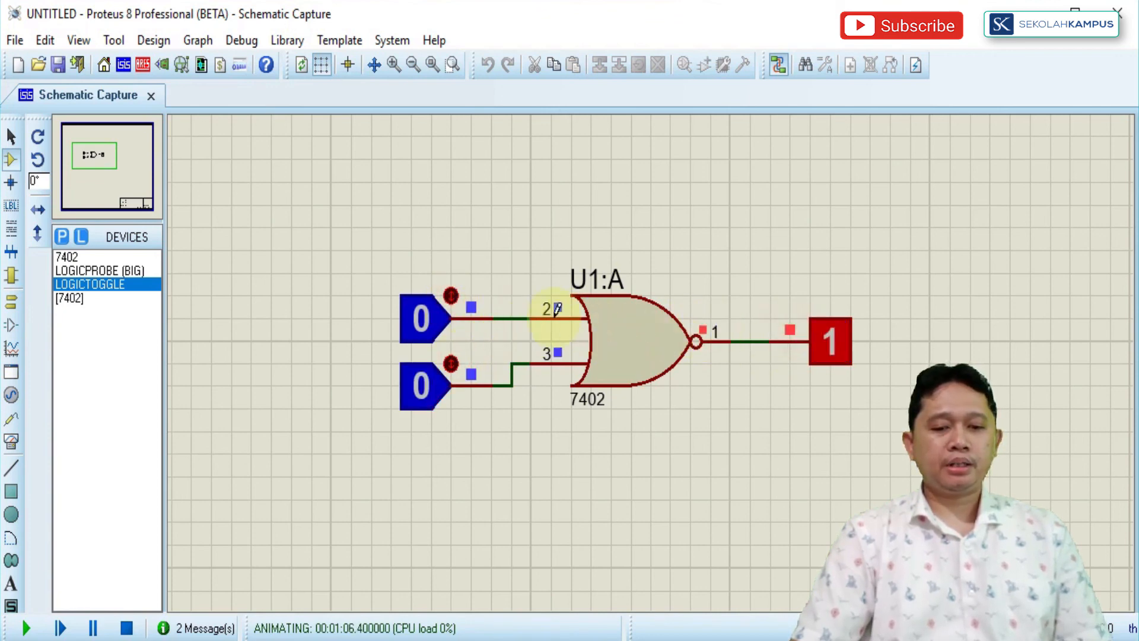
# Latch both logic toggles to 1, then return both to 0, to compare the gate's output.
pyautogui.click(452, 294)
pyautogui.click(452, 361)
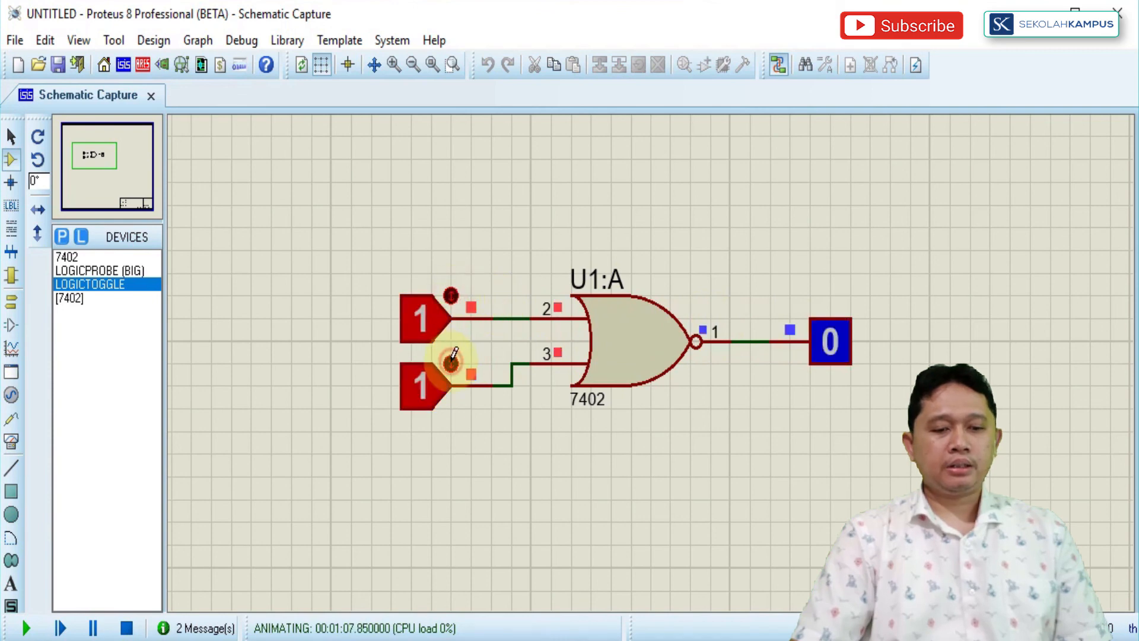
pyautogui.click(451, 294)
pyautogui.click(451, 362)
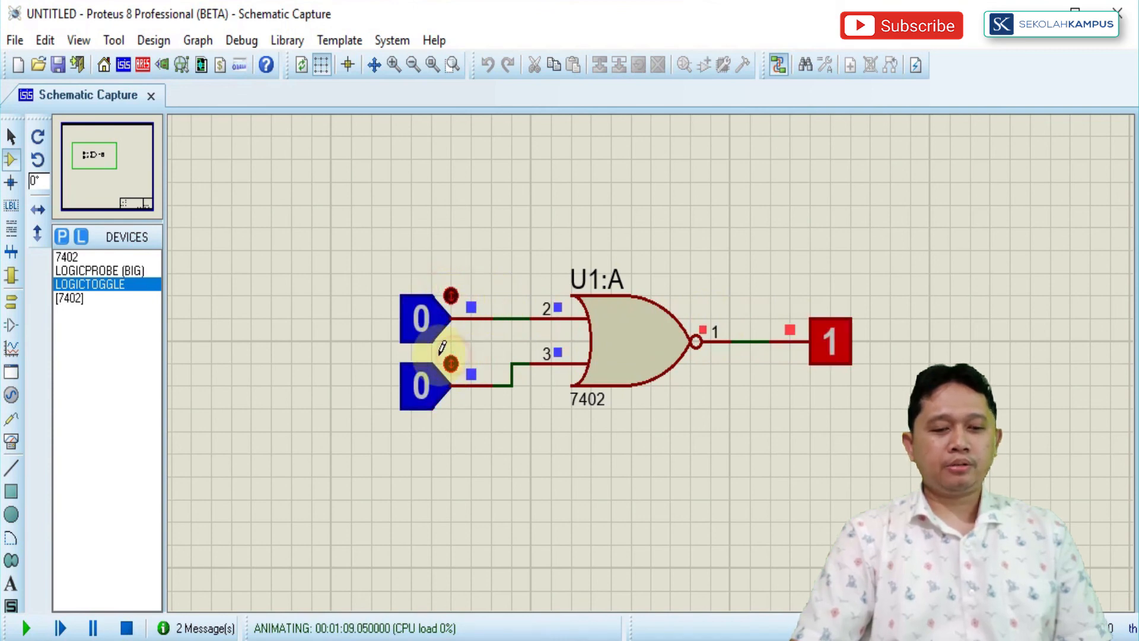
# Pulse the upper and lower logic toggles momentarily to 1 one at a time to check the output response.
pyautogui.click(423, 332)
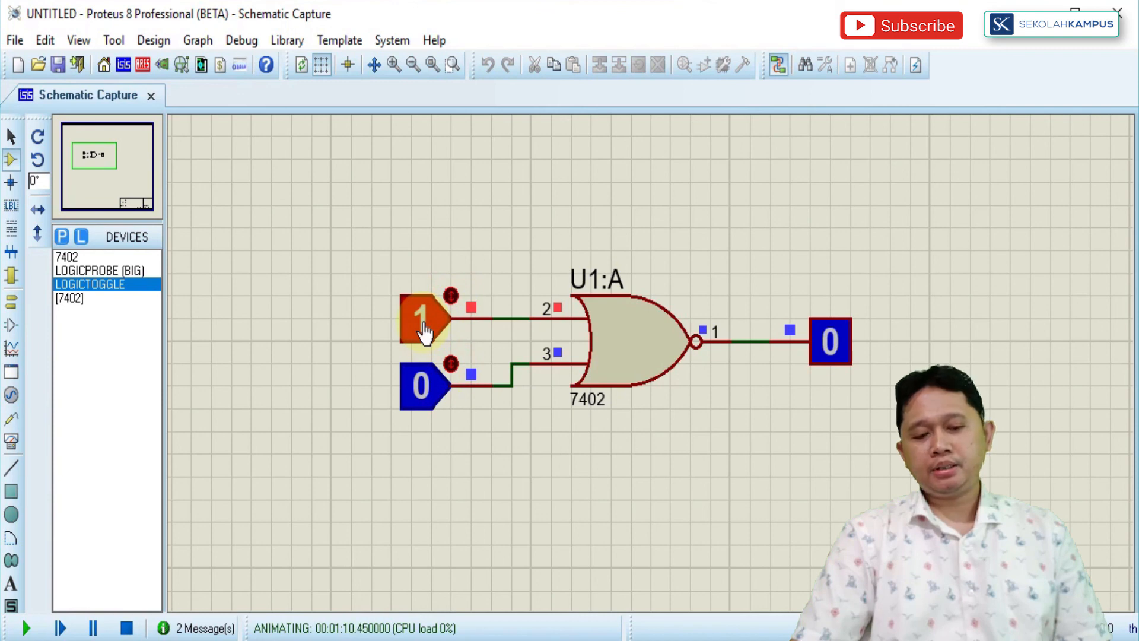
pyautogui.doubleClick(424, 333)
pyautogui.click(424, 334)
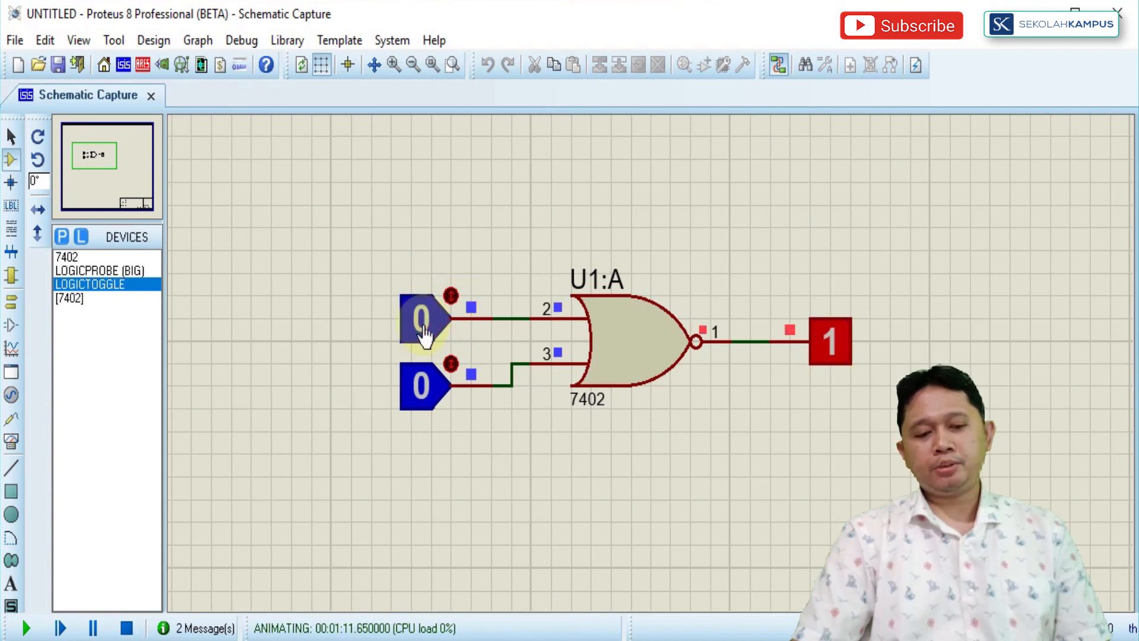
pyautogui.click(424, 384)
pyautogui.click(425, 385)
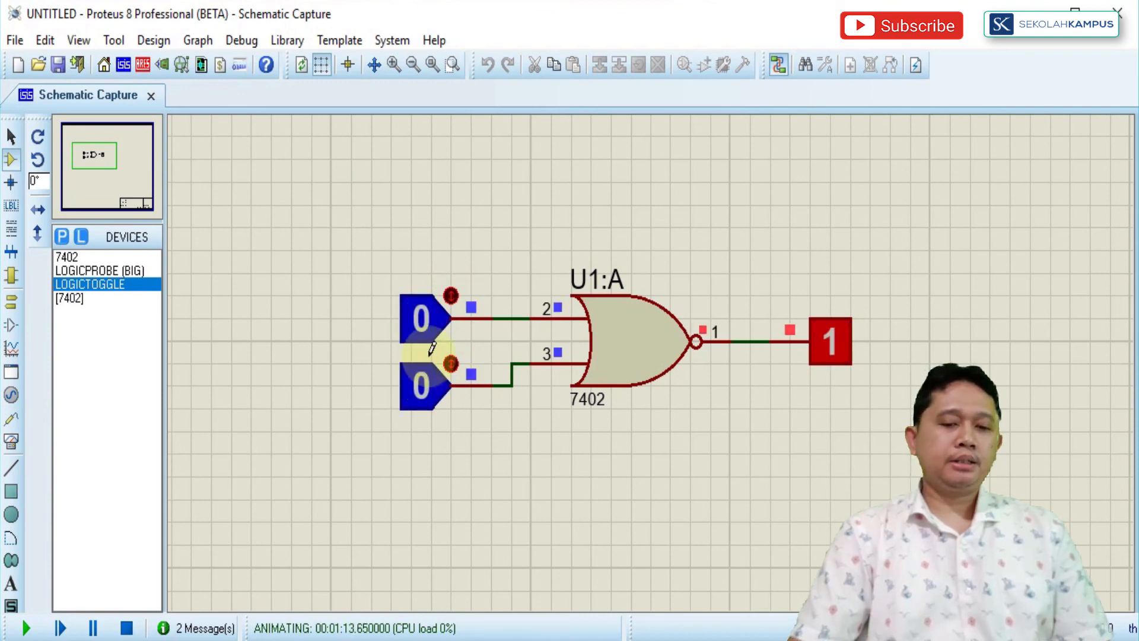
pyautogui.click(436, 331)
pyautogui.click(436, 331)
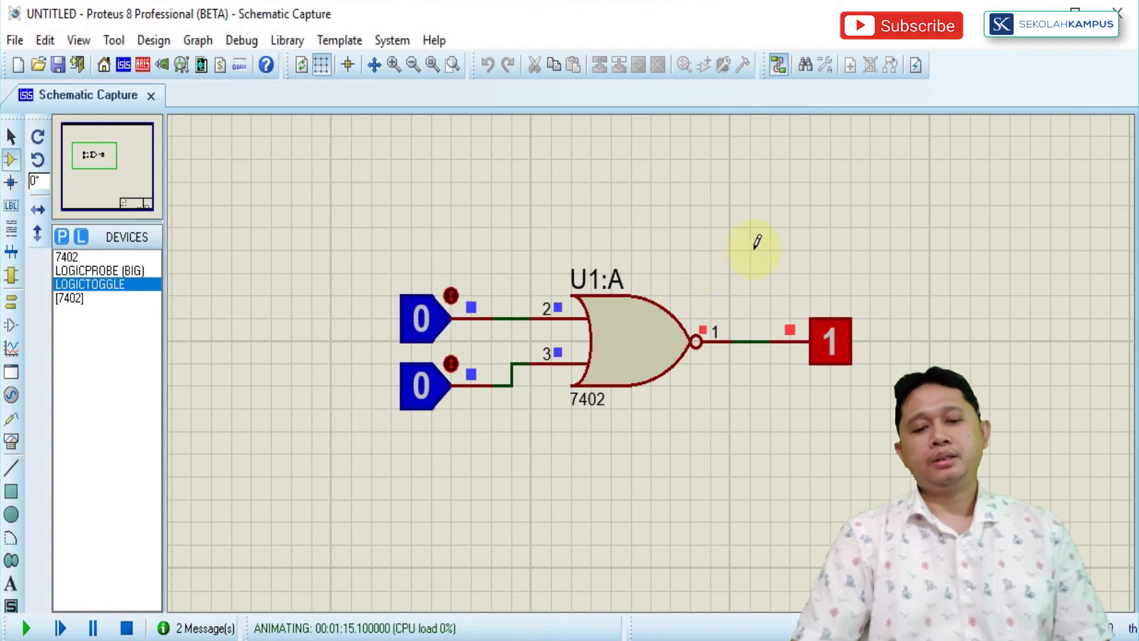